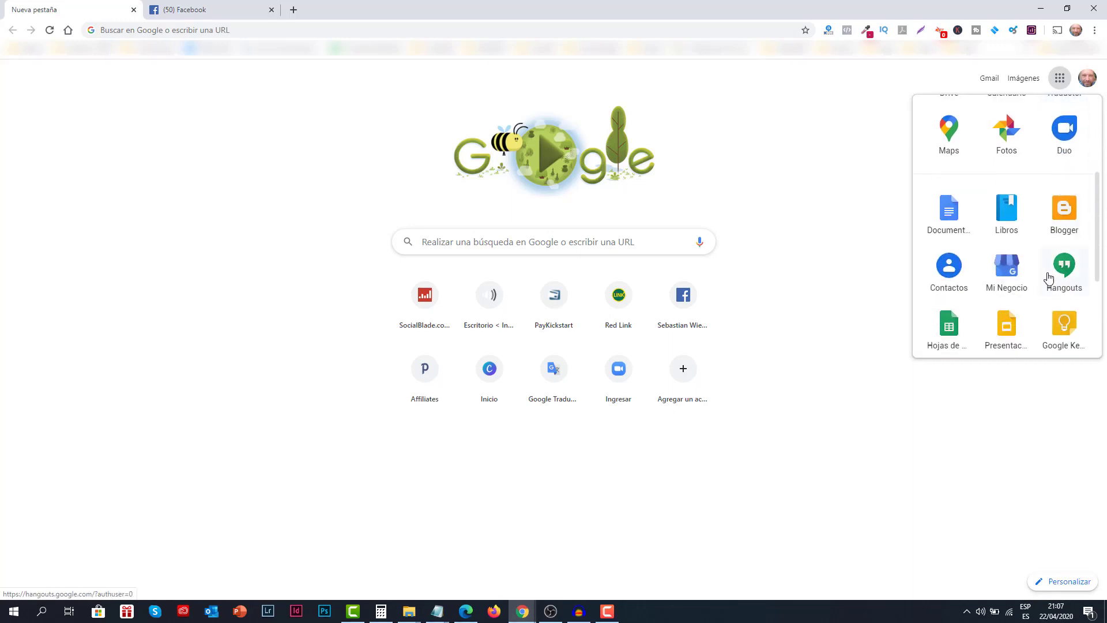
Step: Open Google Hangouts, start a new video call and dismiss the prompt to invite more people
click(1071, 271)
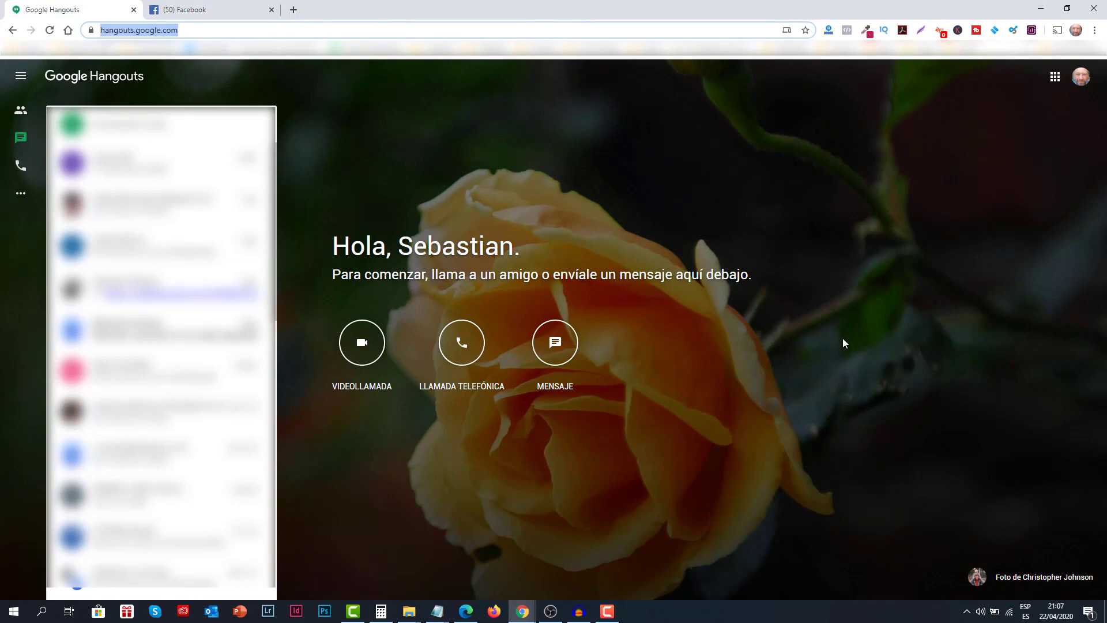
click(360, 358)
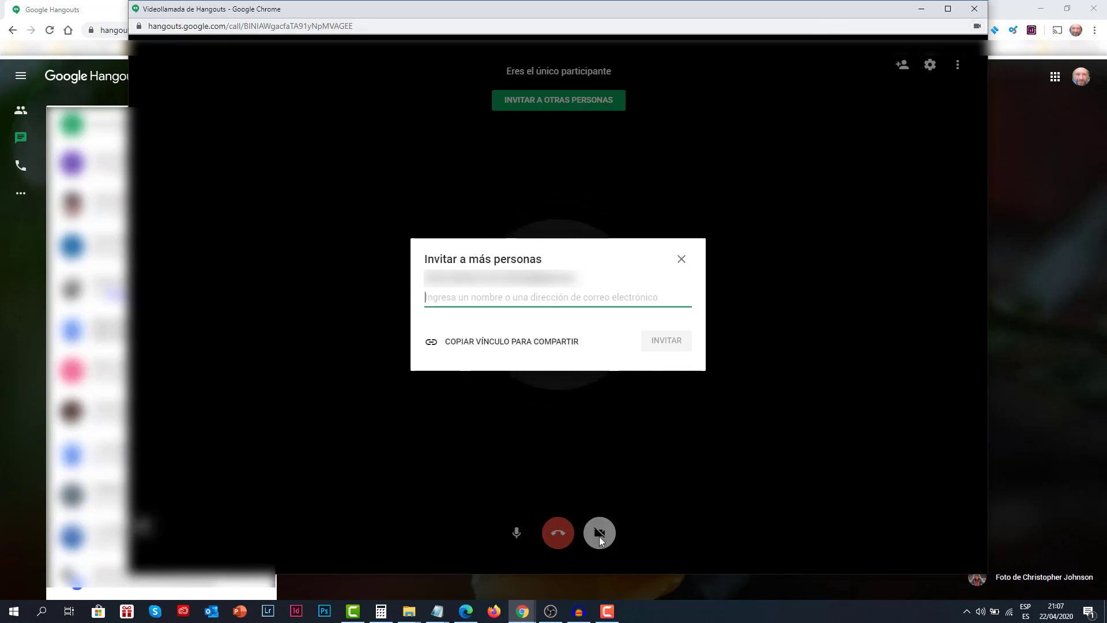
click(681, 259)
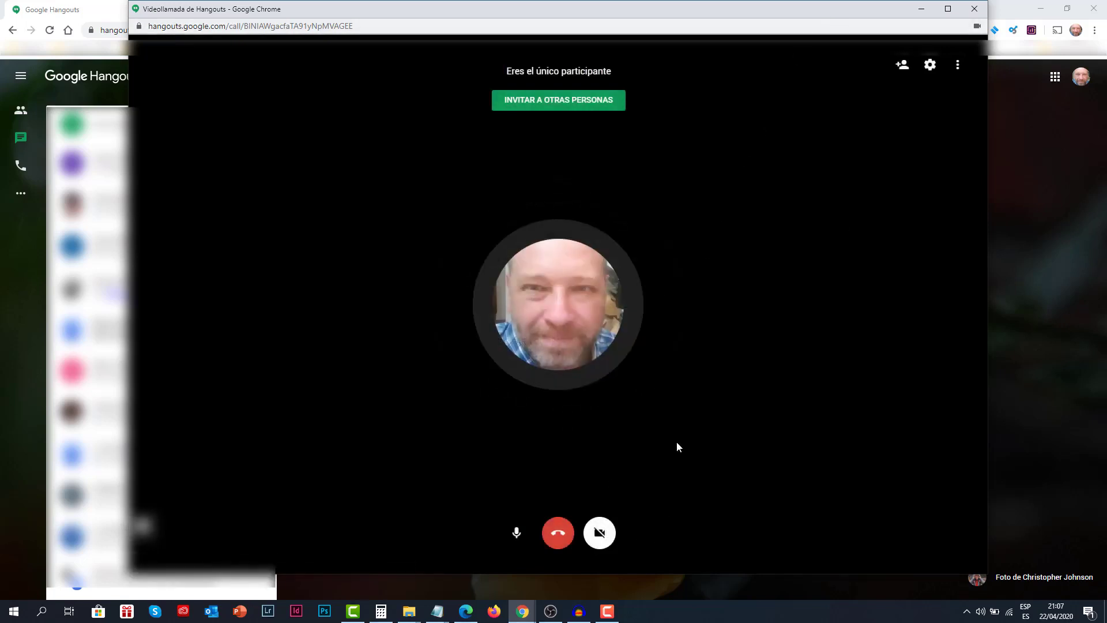
Step: Mute the call's microphone and maximize the video call window, with the main Hangouts browser window minimized
key(ctrl+d)
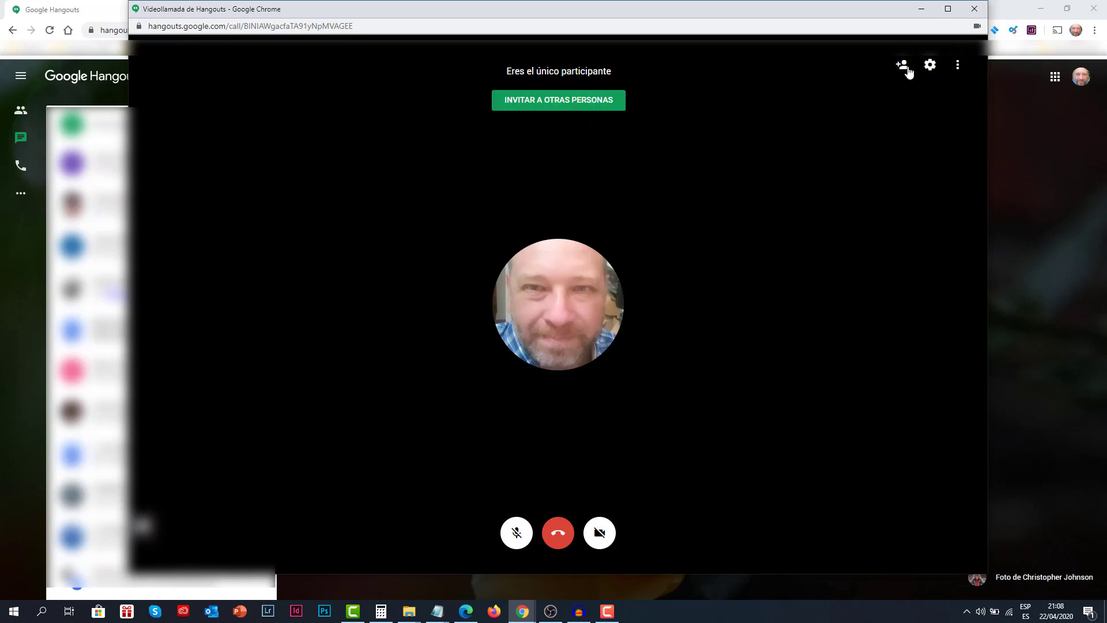
click(1040, 9)
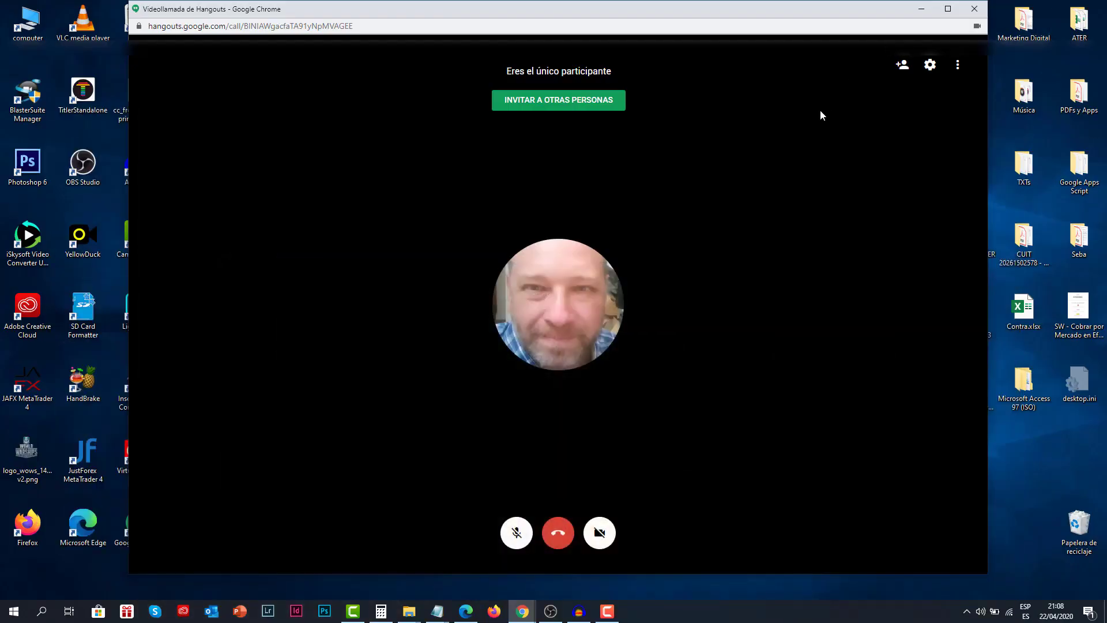
click(948, 9)
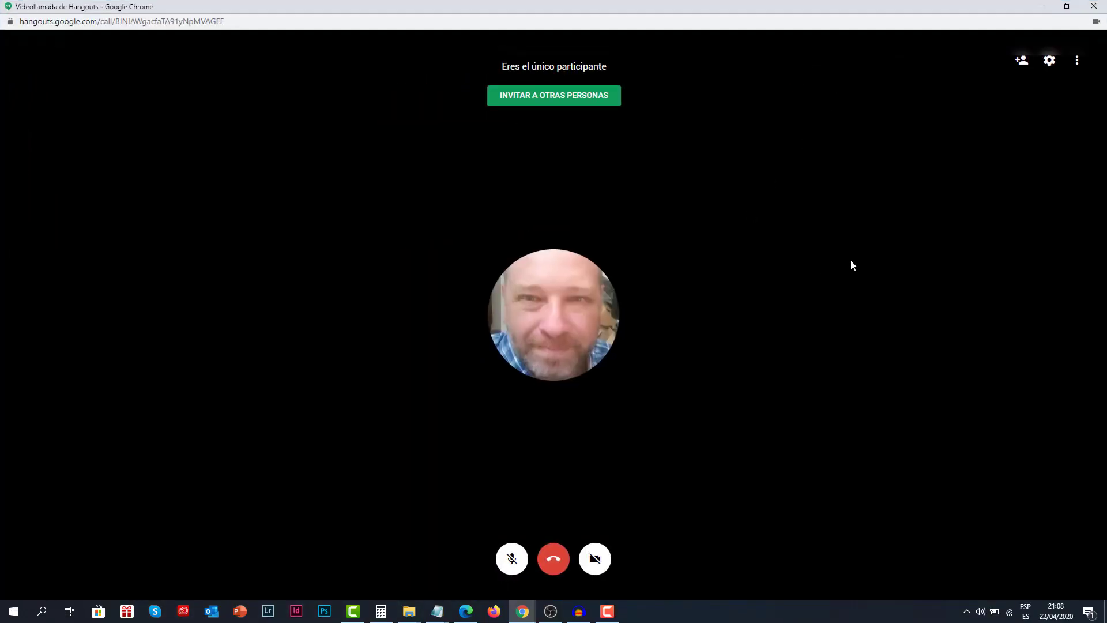
Step: Copy the video call's shareable invitation link and close the invite dialog
click(587, 107)
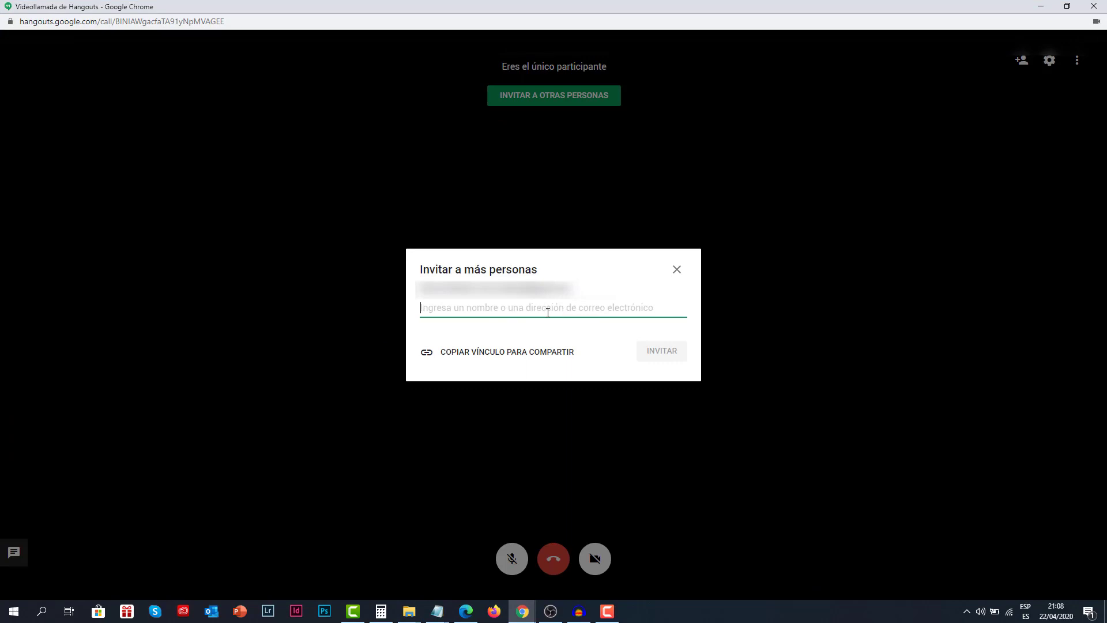
click(499, 352)
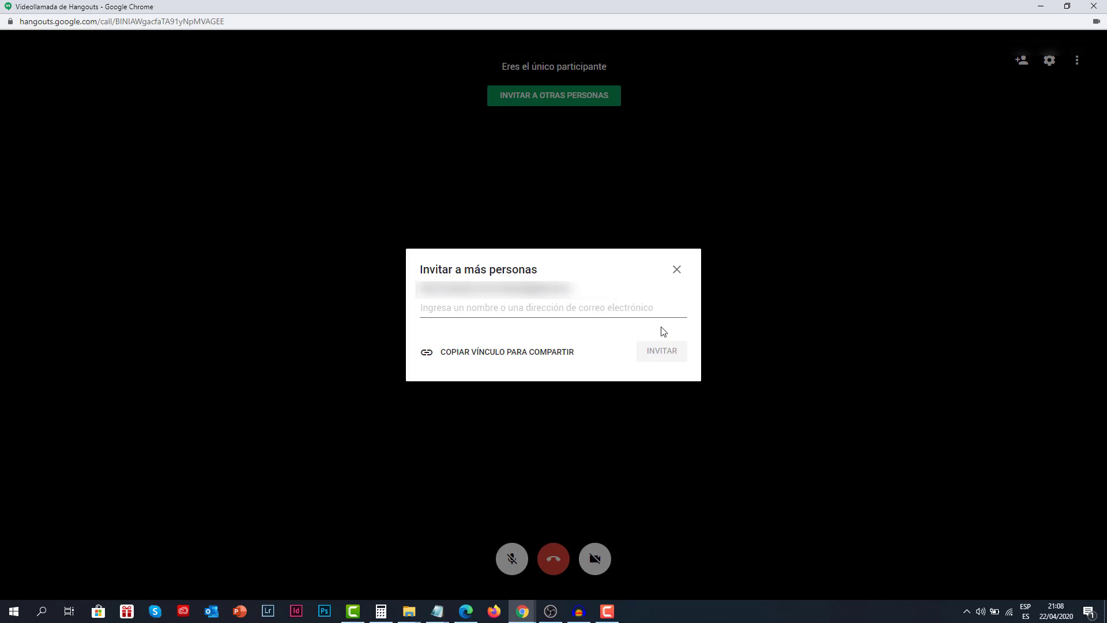
click(677, 270)
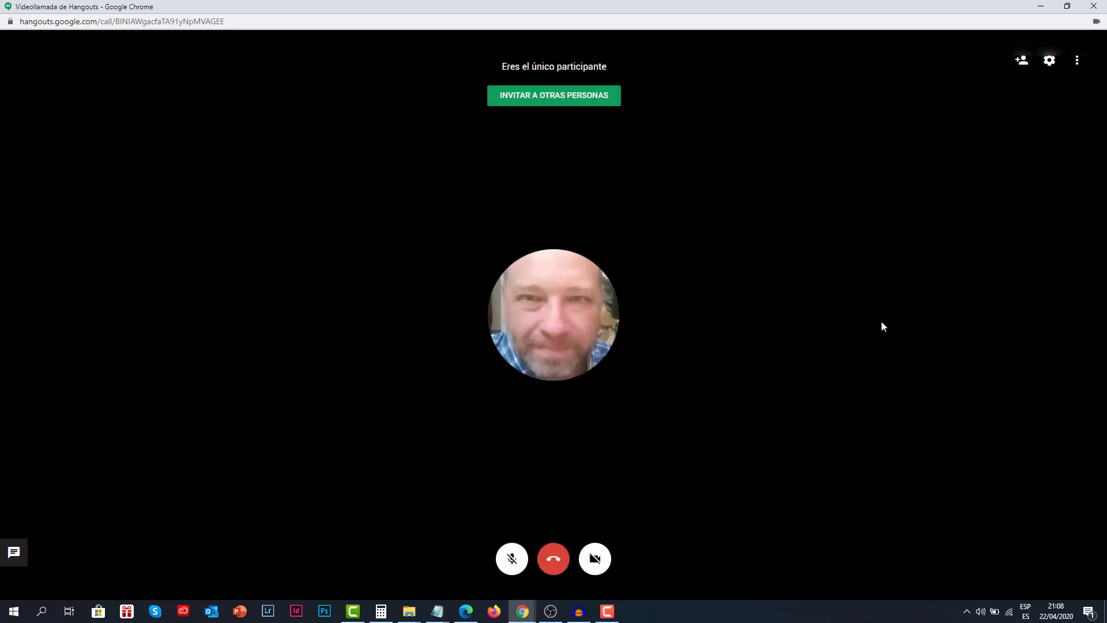
Step: Switch to WhatsApp, send the copied call link in the open chat, and return to the video call
mouse_move(522, 611)
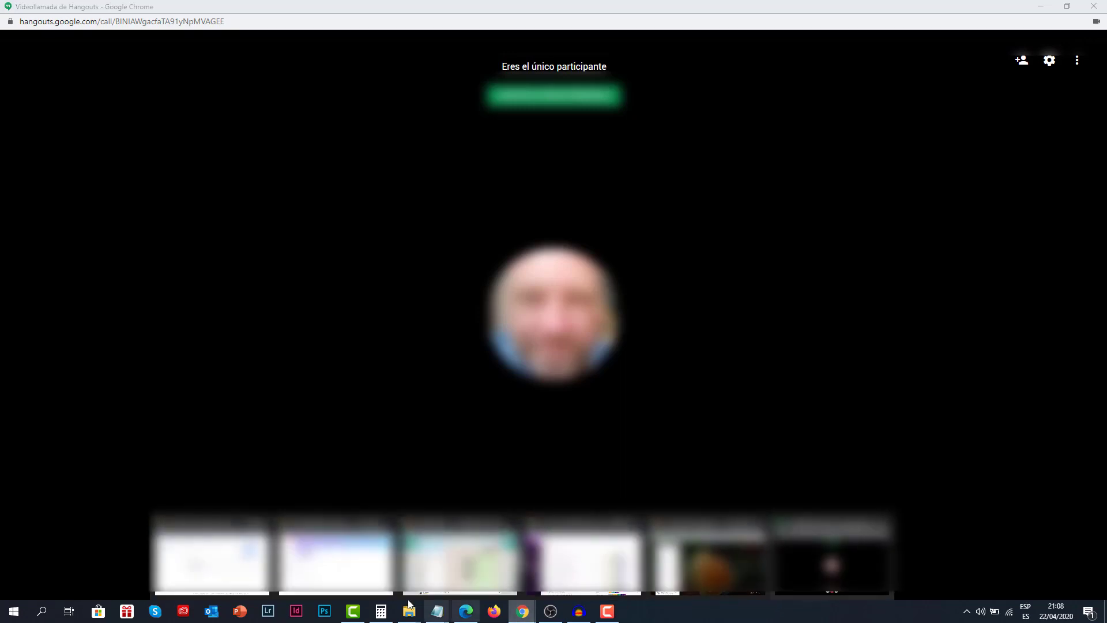
click(459, 556)
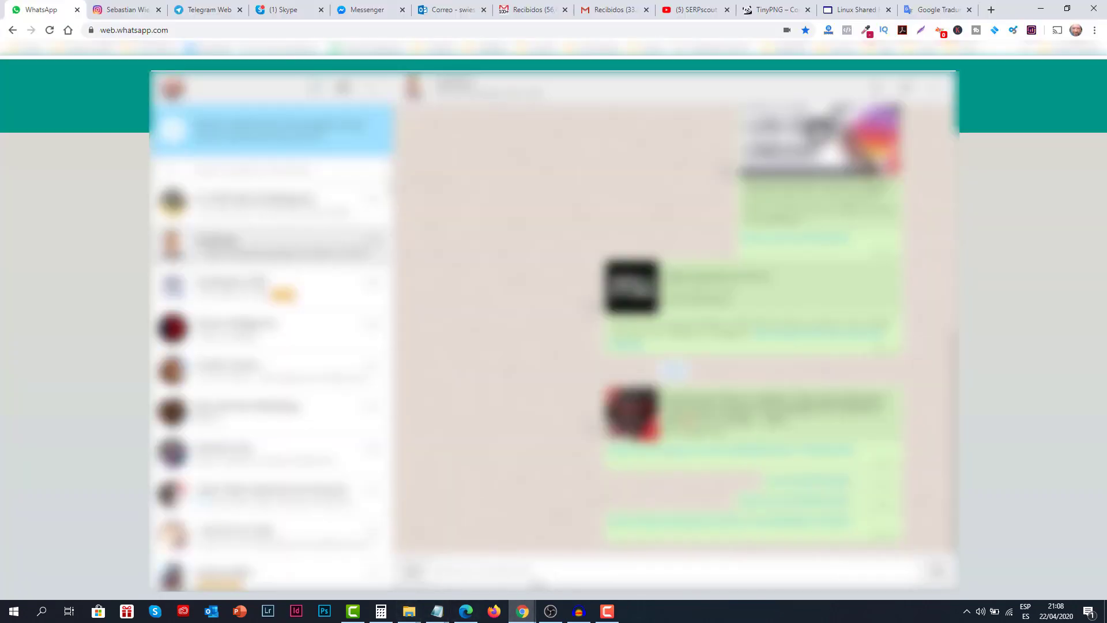
key(ctrl+v)
key(Return)
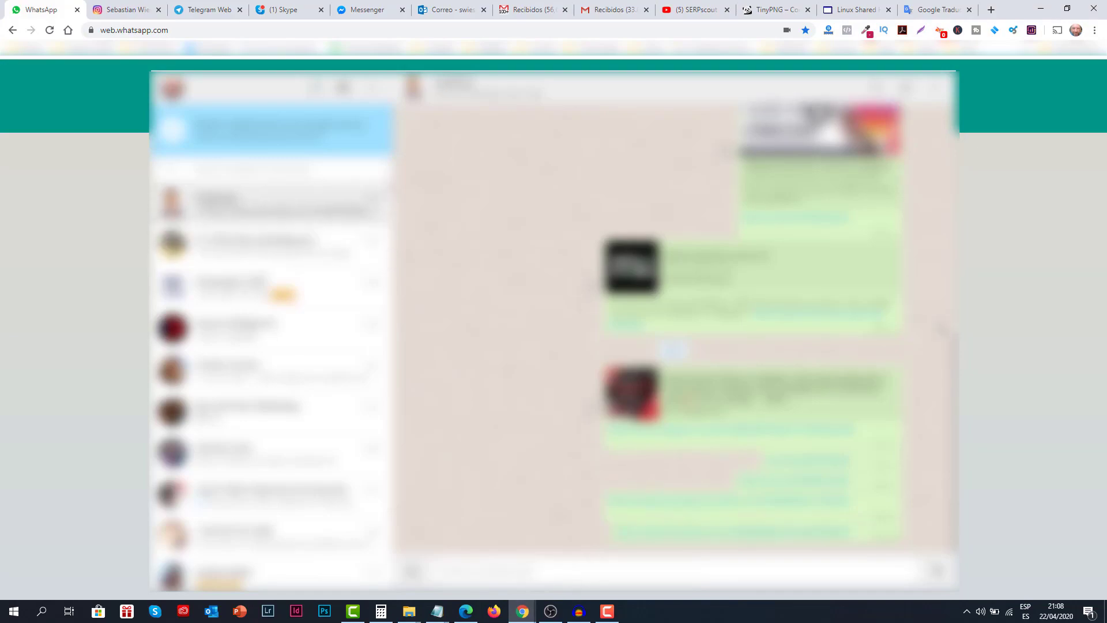
click(1041, 8)
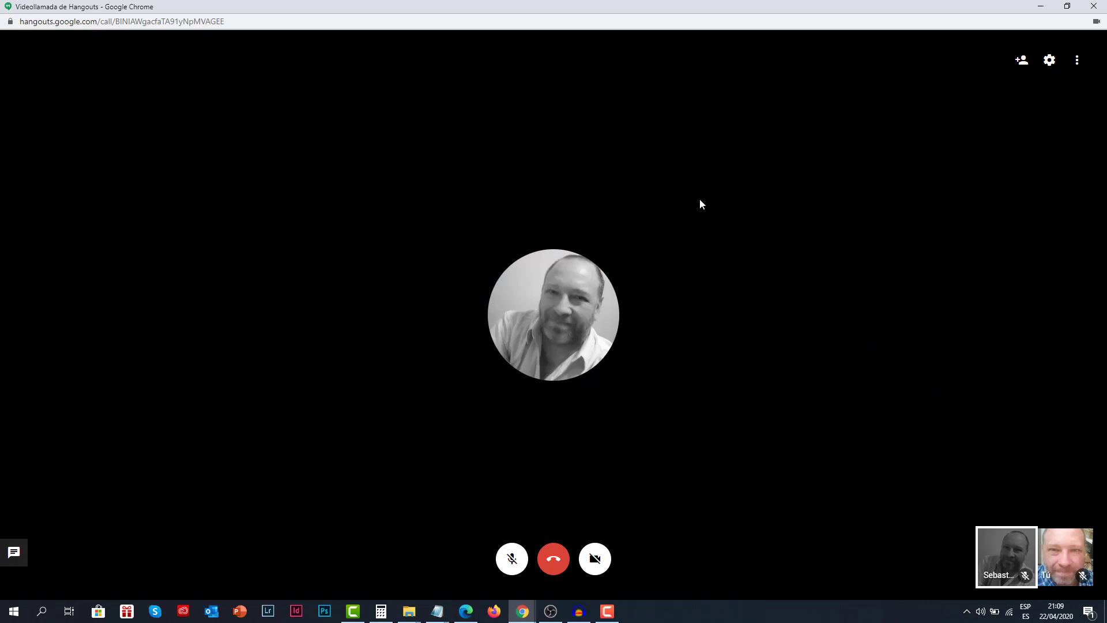
Step: Feature your own thumbnail in the main call view and review the dialog for inviting more people
click(1068, 560)
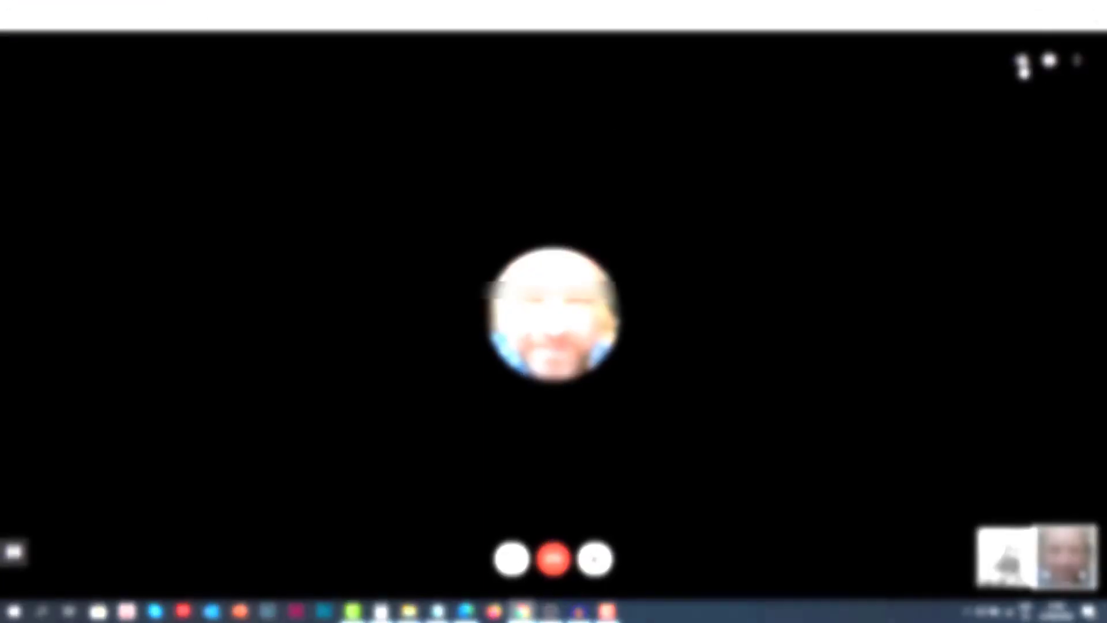
click(1022, 60)
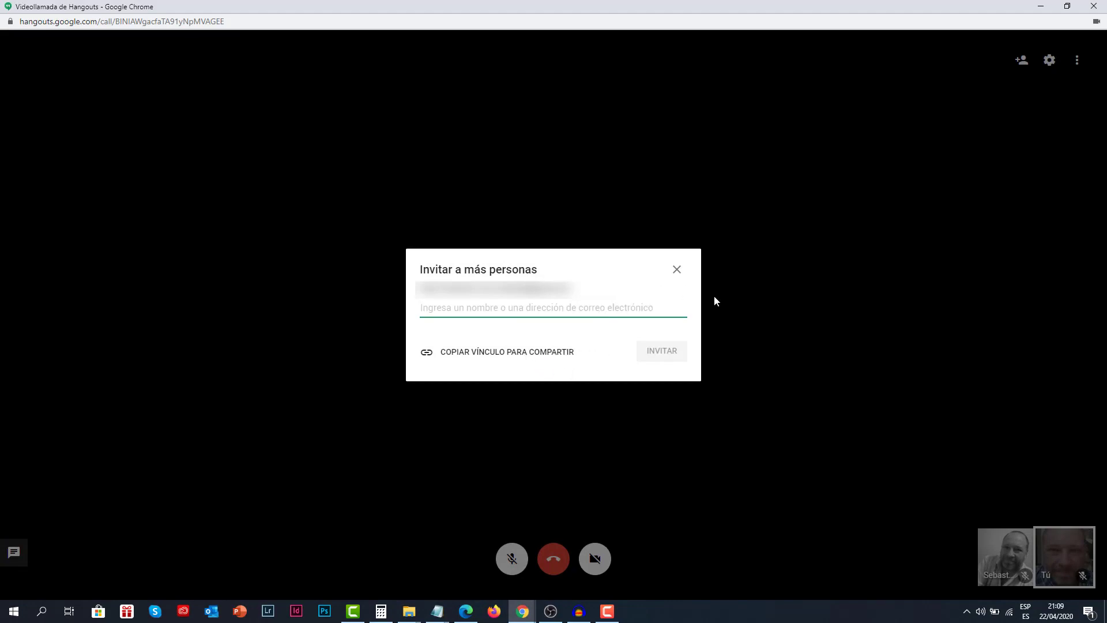
click(677, 271)
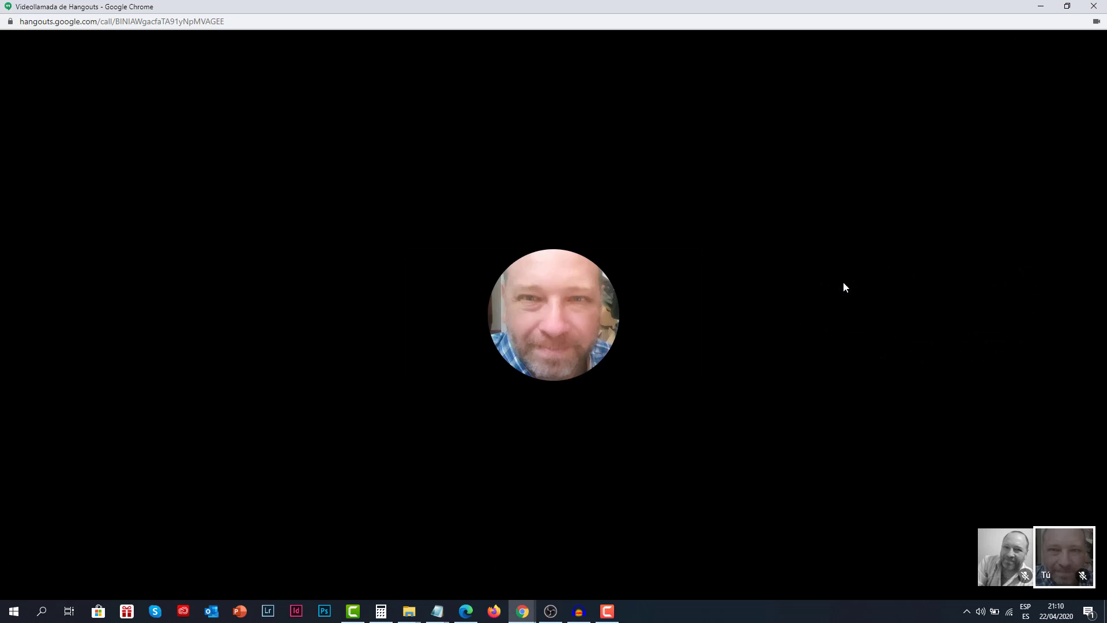
mouse_move(843, 347)
mouse_move(891, 316)
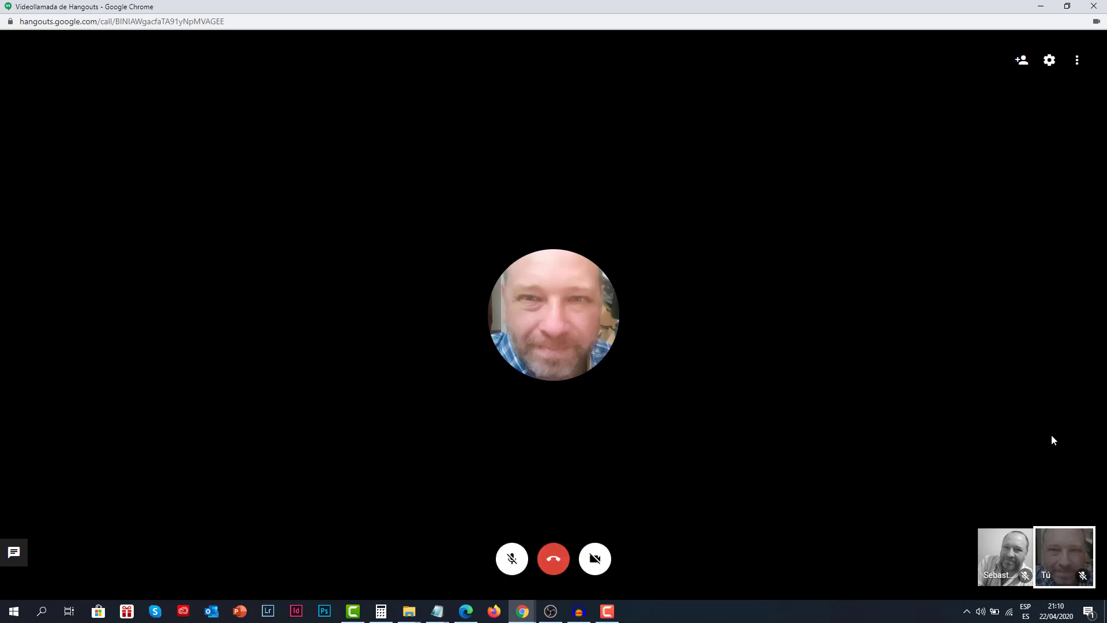
Step: Alternate the main view between both participants, ending on the guest, and review the call's additional options
click(1006, 548)
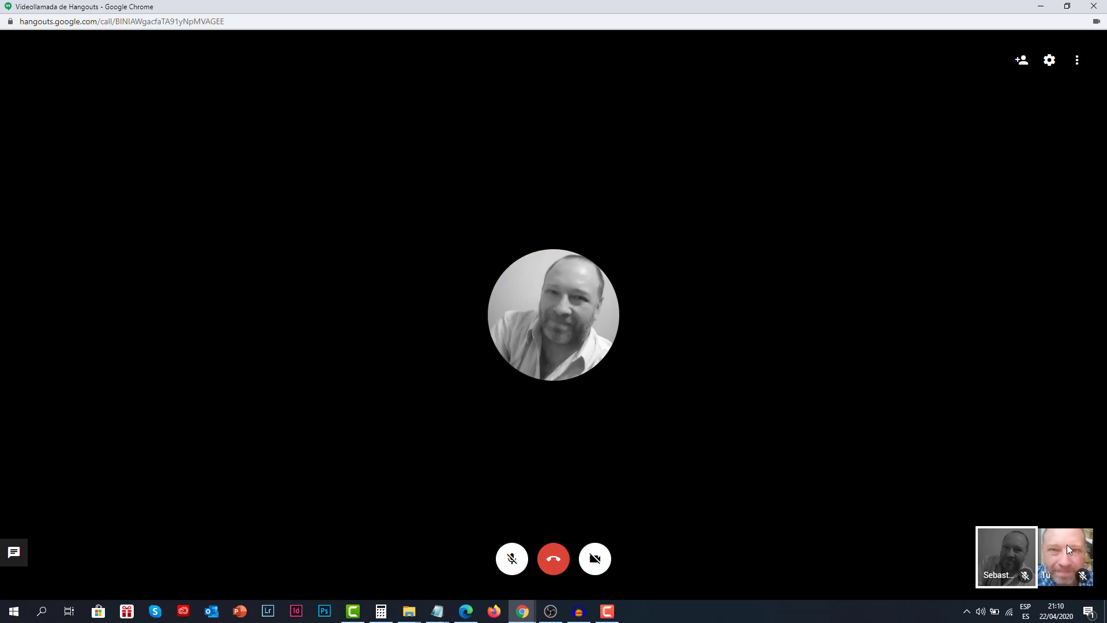
click(1063, 549)
click(1005, 546)
click(1064, 548)
click(1012, 545)
click(1077, 62)
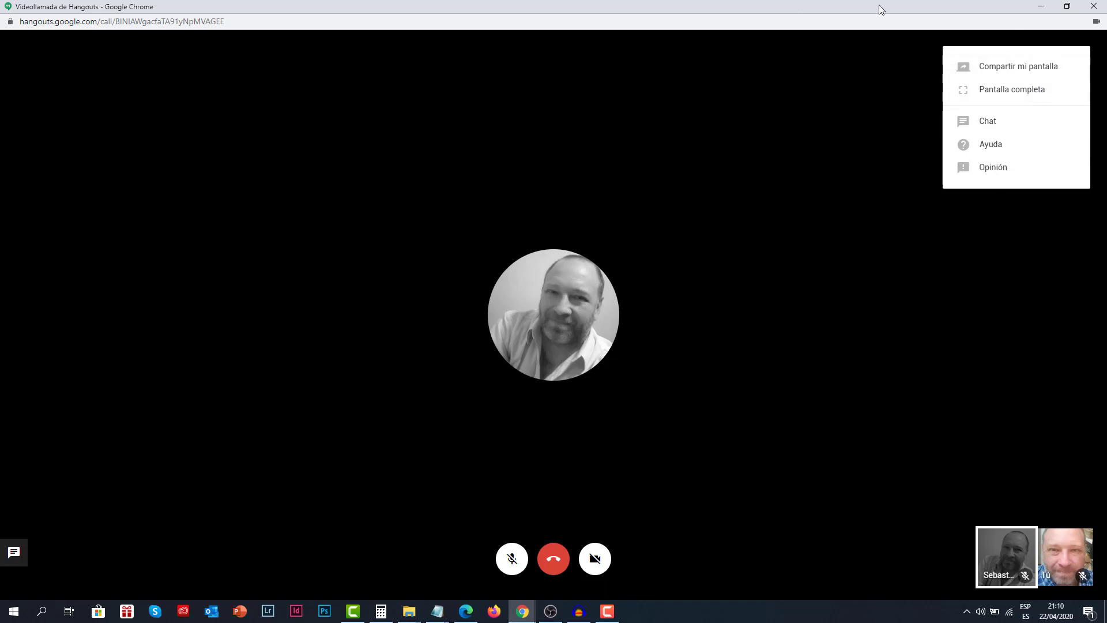
click(835, 202)
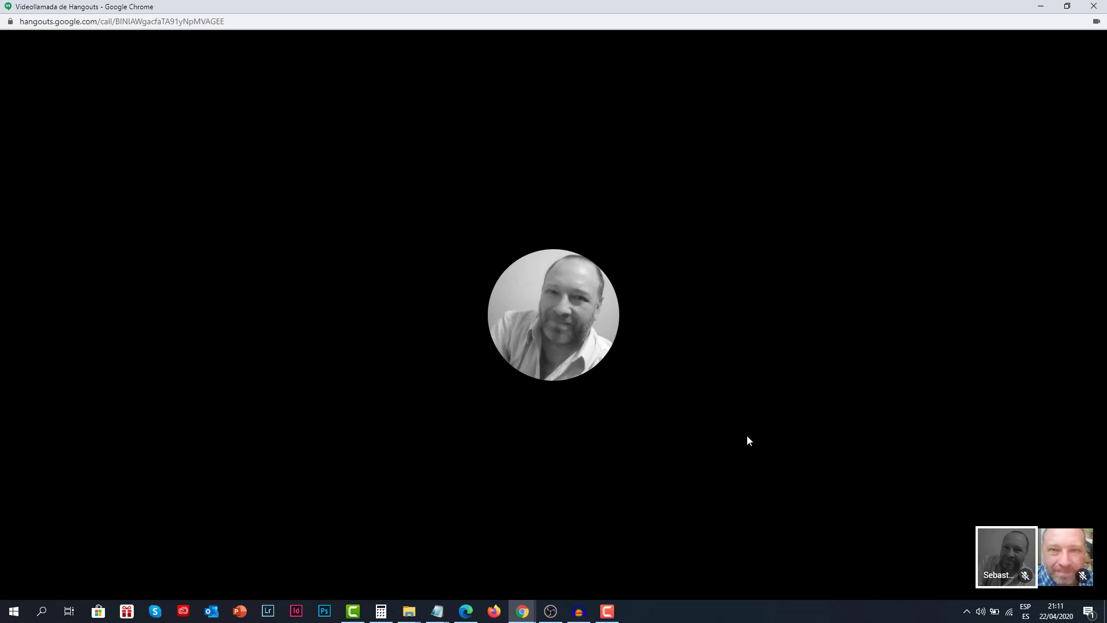
click(550, 611)
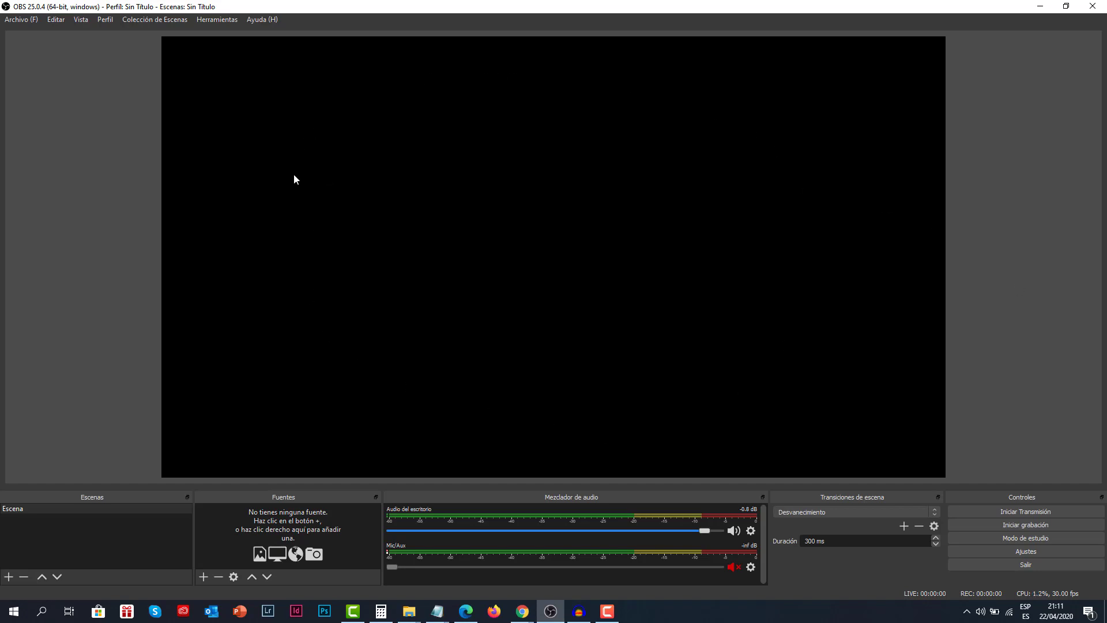
mouse_move(522, 611)
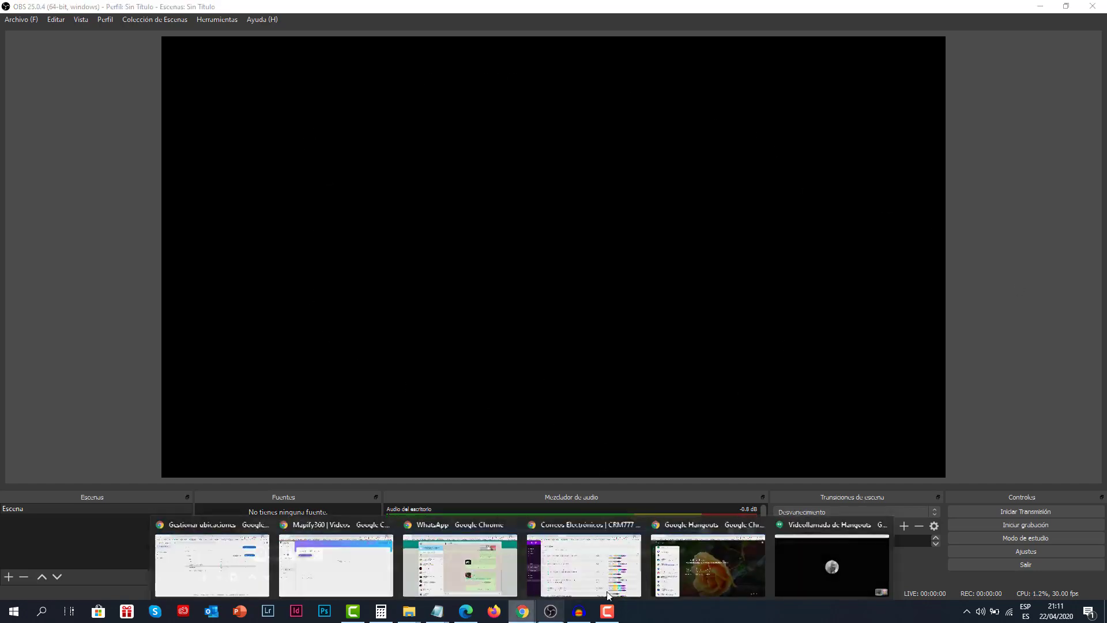
click(807, 573)
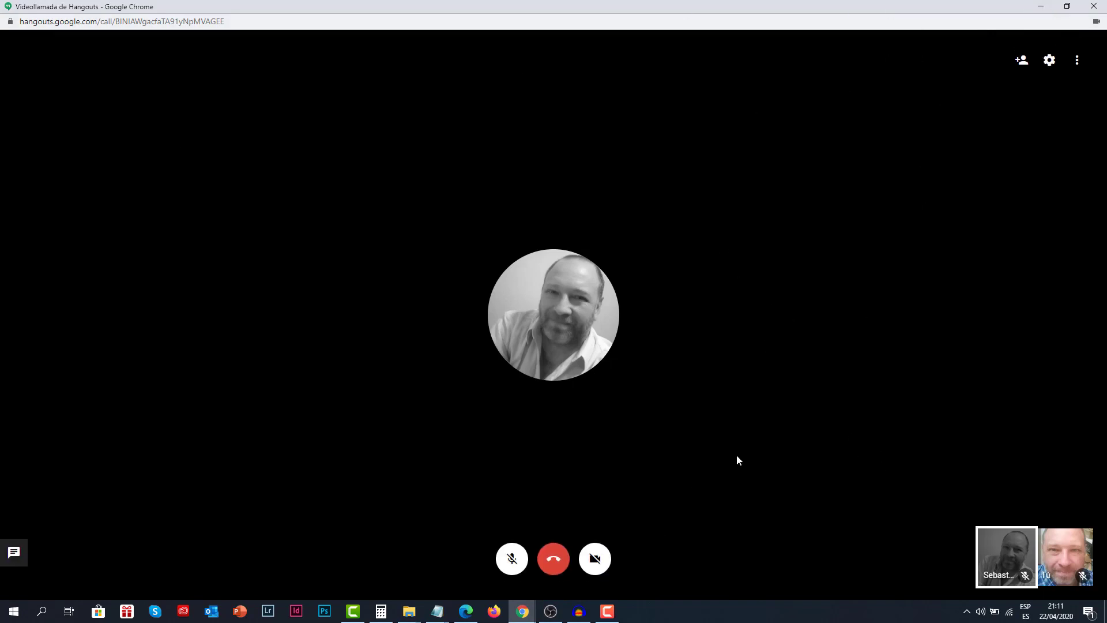
Step: Switch to OBS and add a new window capture source for the Videollamada de Hangouts - Google Chrome window
click(550, 611)
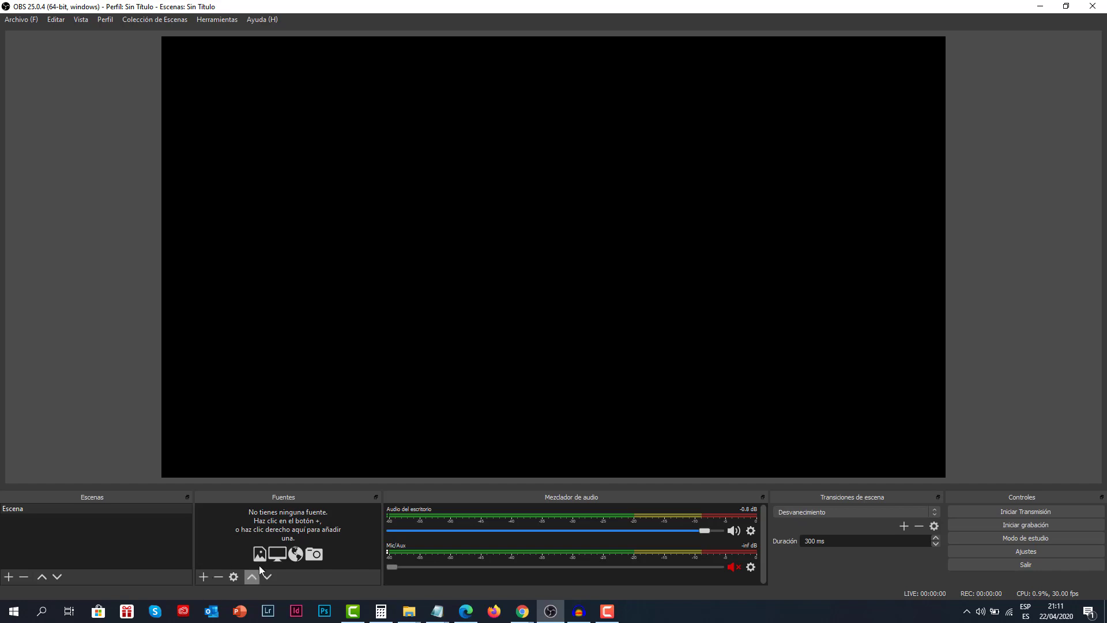
click(204, 576)
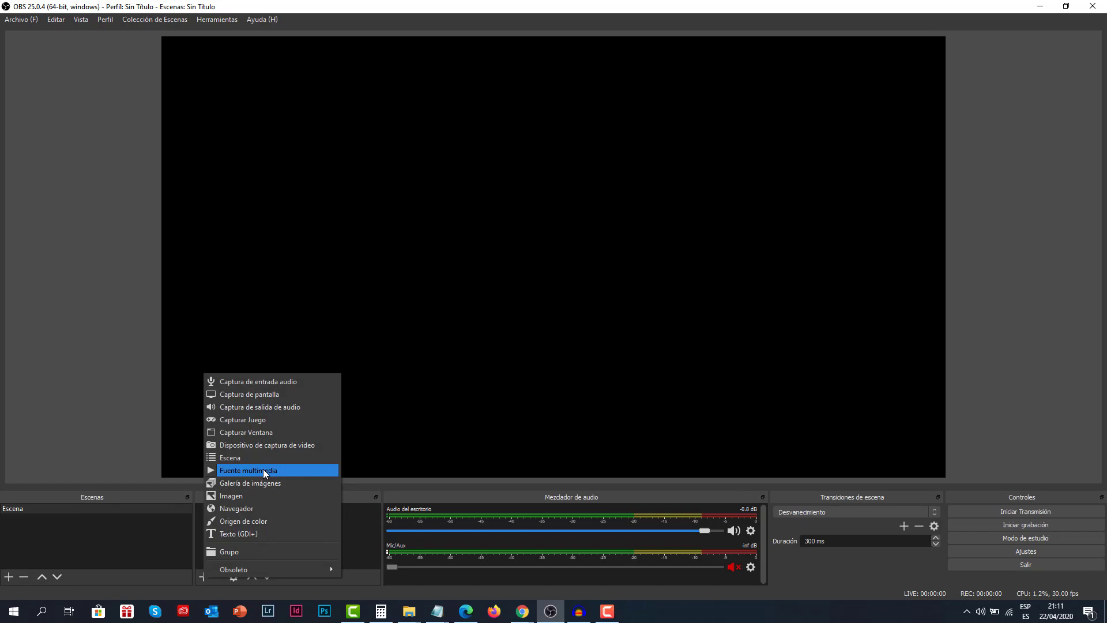
click(260, 433)
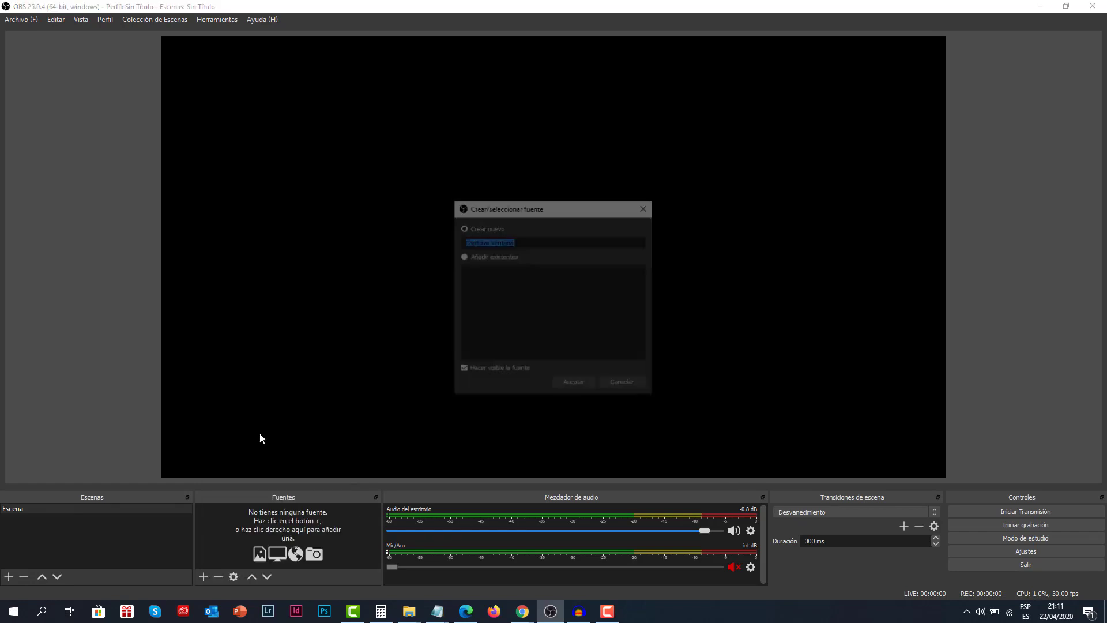
click(587, 384)
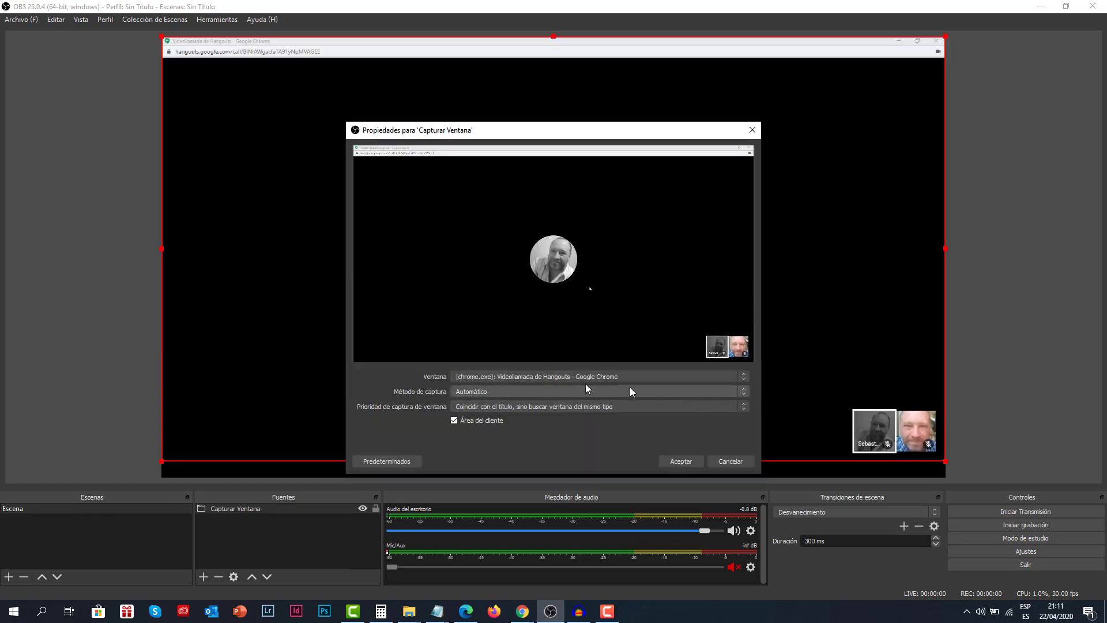
click(697, 376)
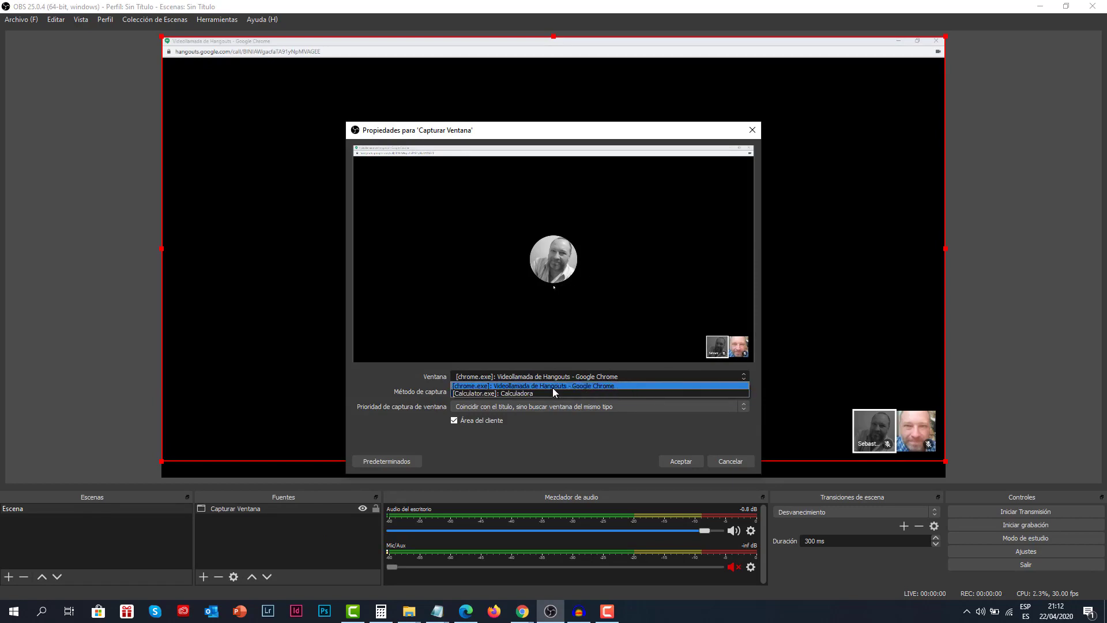
click(620, 385)
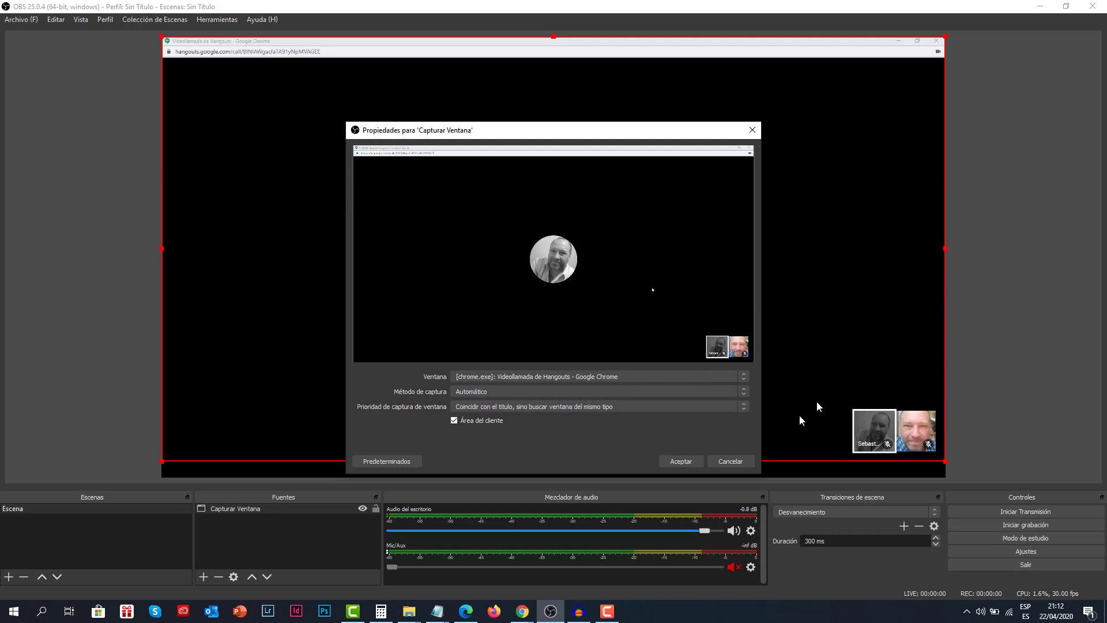
click(681, 461)
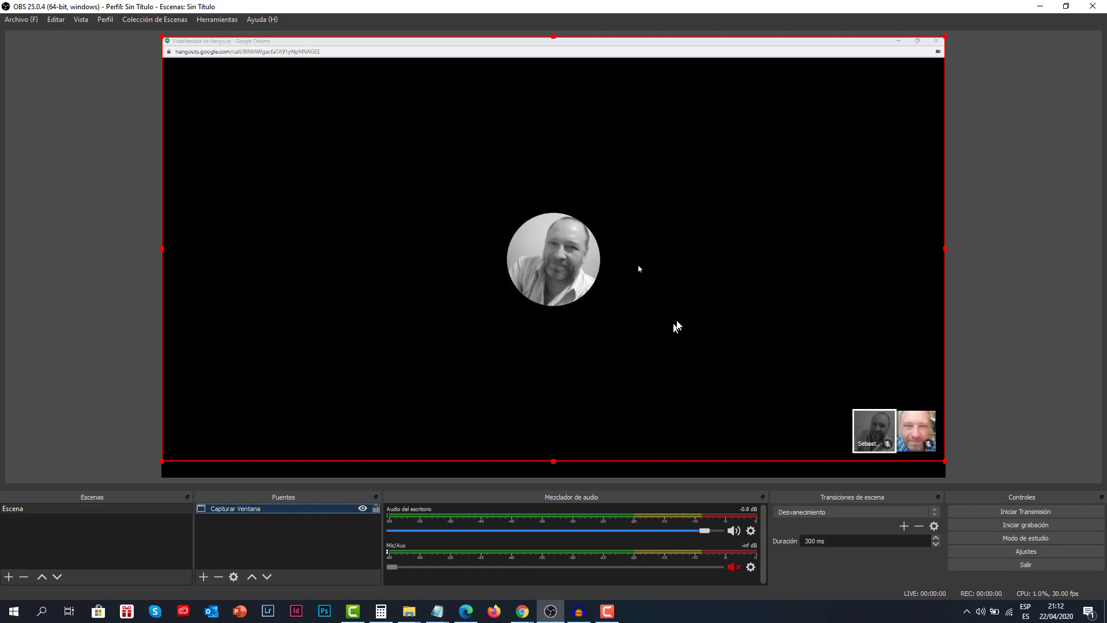
Step: Switch to Facebook in Chrome and open the live video setup from the post composer's extra options
mouse_move(531, 612)
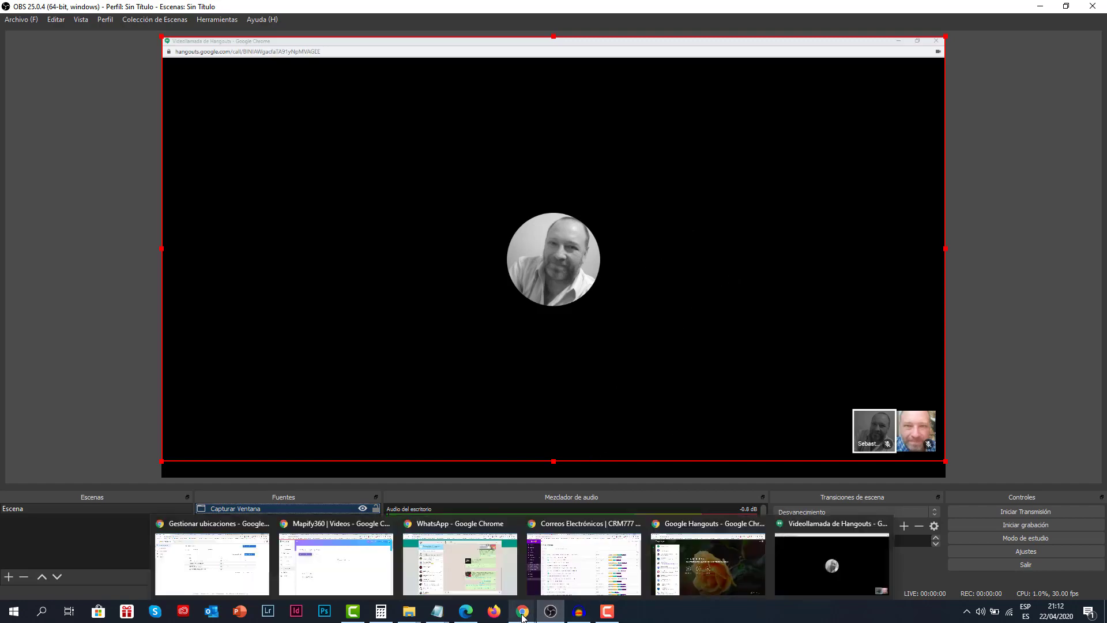
mouse_move(817, 553)
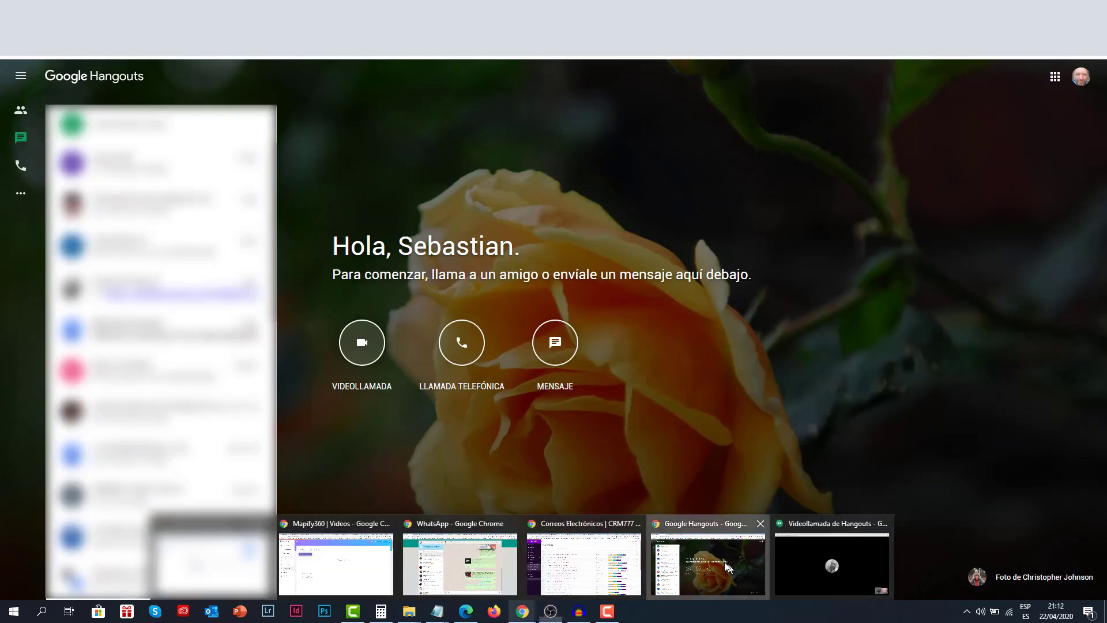
click(724, 562)
key(ctrl+Tab)
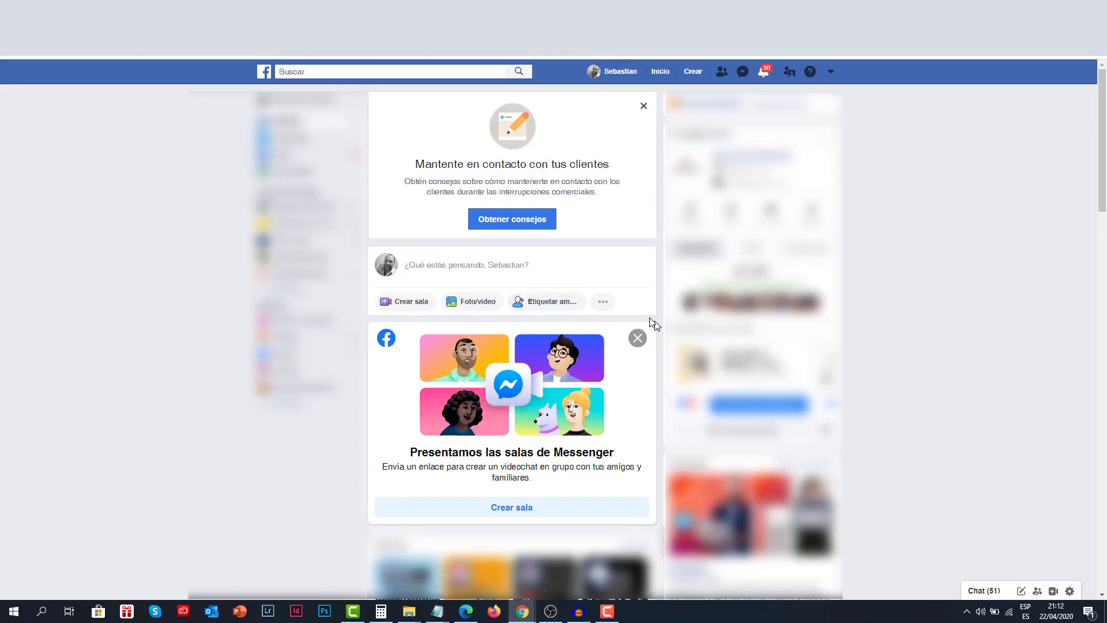
click(603, 301)
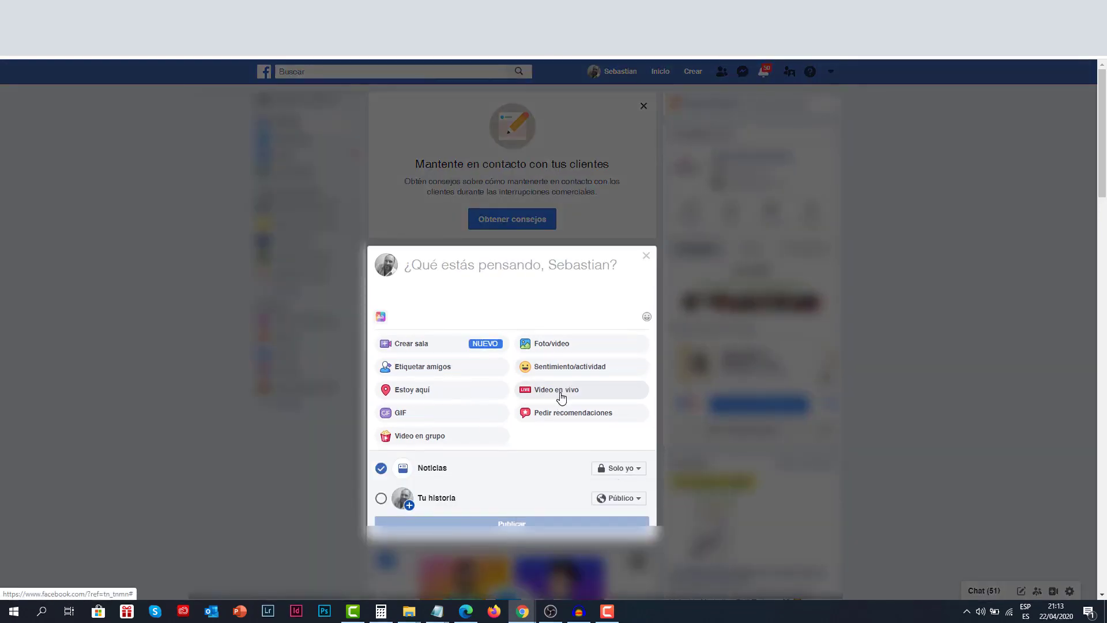
click(564, 391)
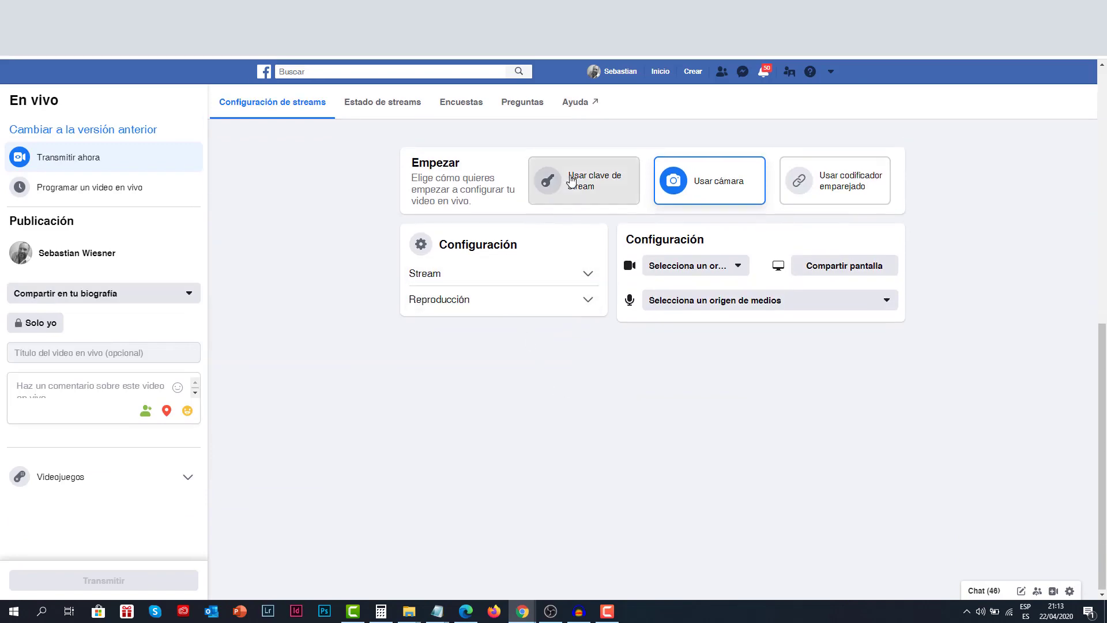
Step: Choose the stream key method in Facebook, copy the server URL and enter rtmps://live-api-s.facebook.com:443/rtmp/ as the server in OBS's stream settings
click(582, 182)
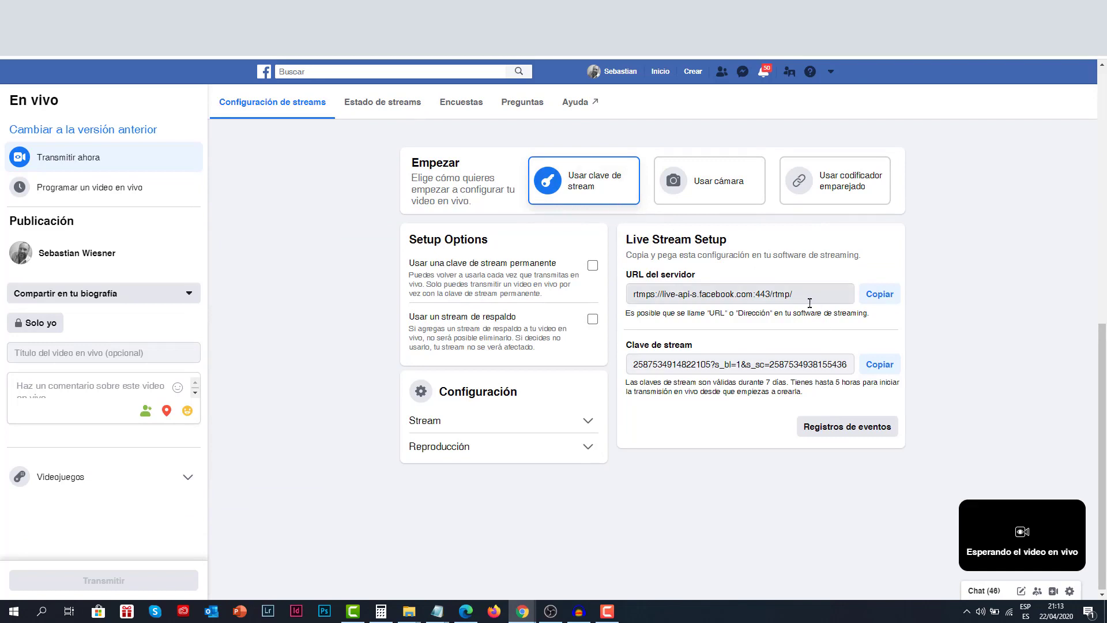
click(891, 301)
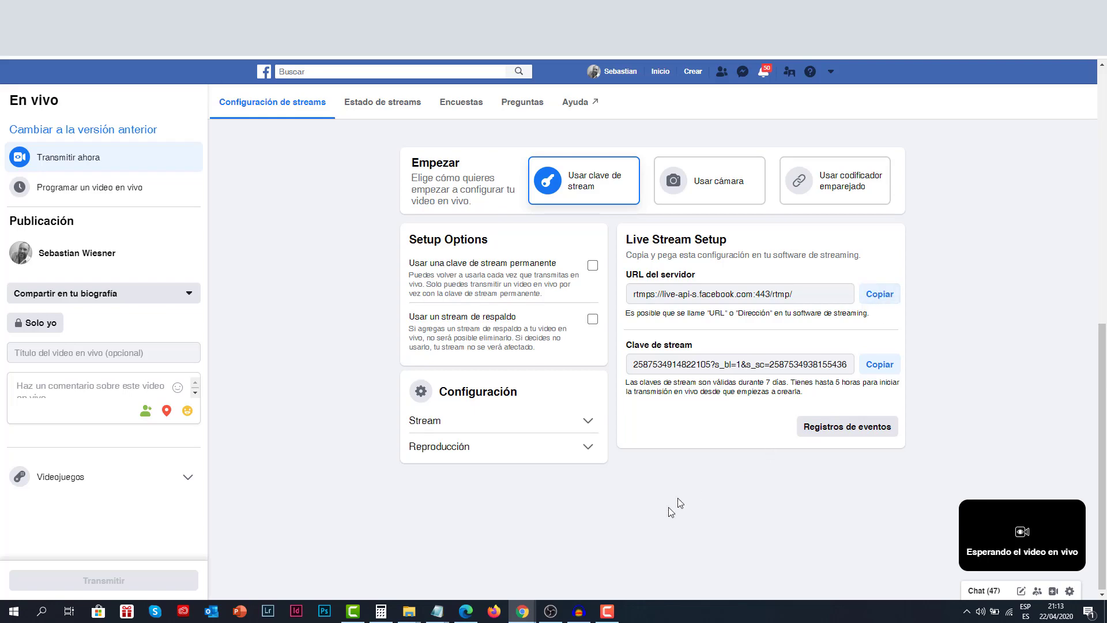
click(551, 612)
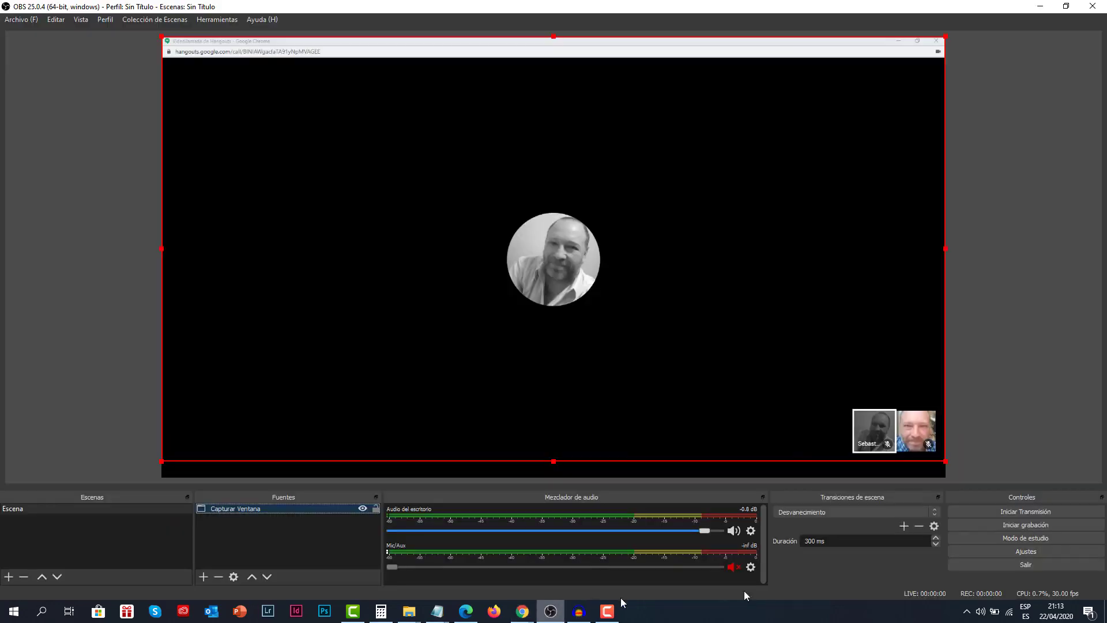
click(1026, 551)
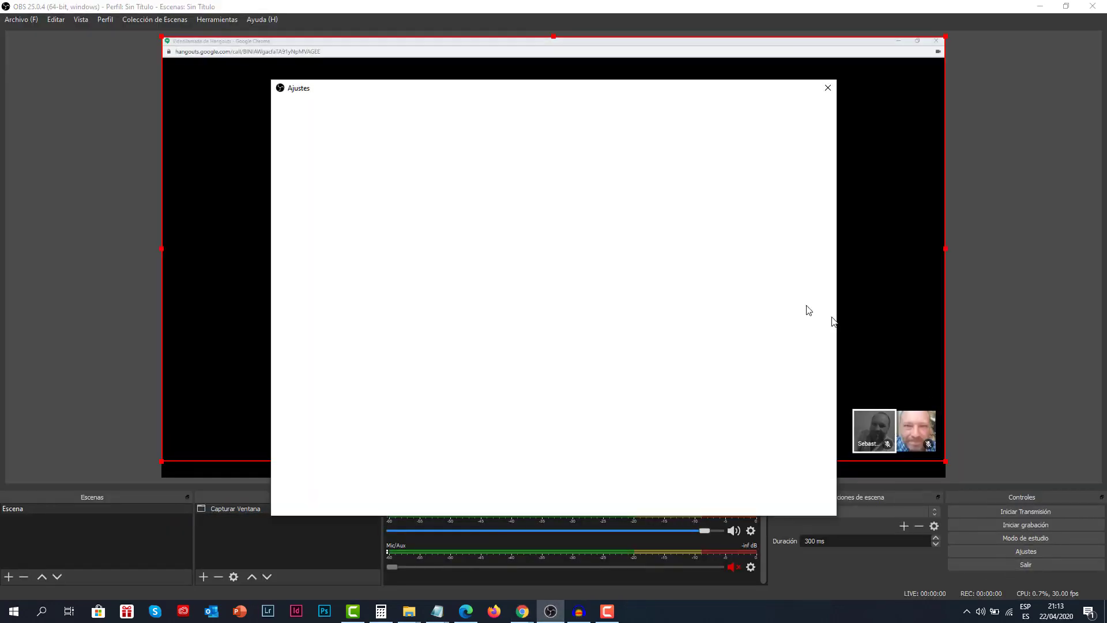
click(312, 138)
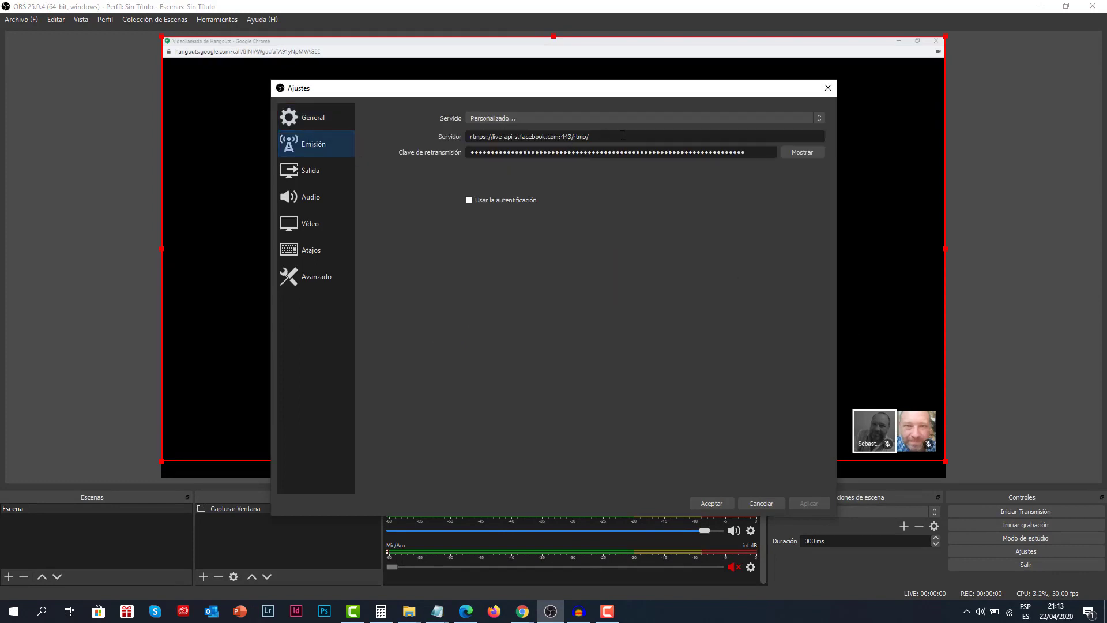
drag(621, 136, 444, 136)
text(rtmps://live-api-s.facebook.com:443/rtmp/)
Step: Copy the stream key from Facebook, replace the key in OBS's stream settings with it, and apply and accept the settings
mouse_move(529, 617)
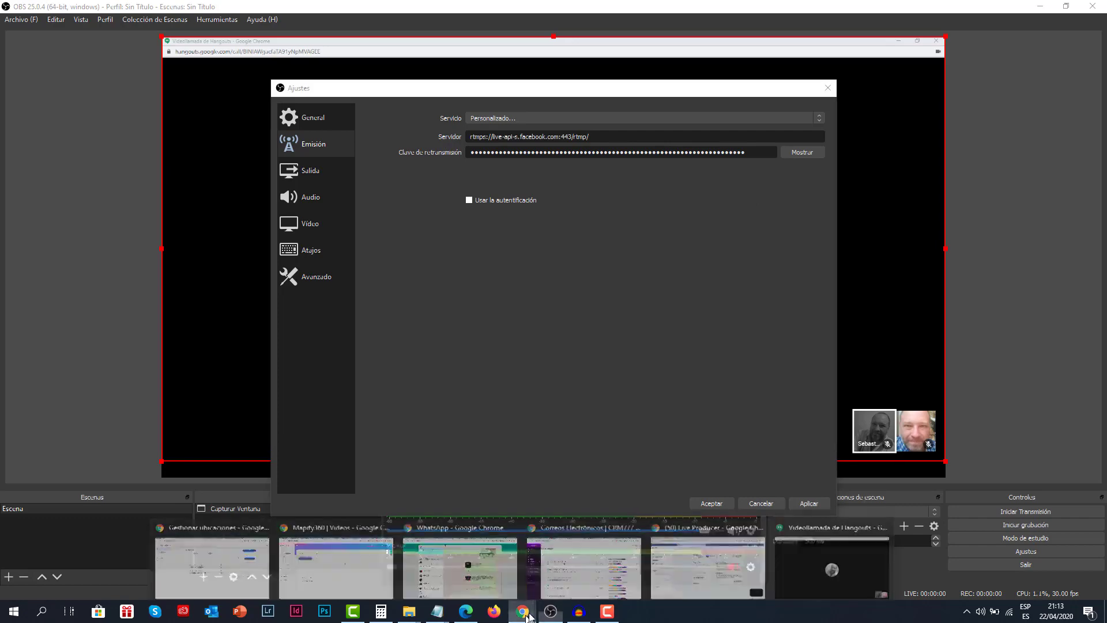
click(709, 553)
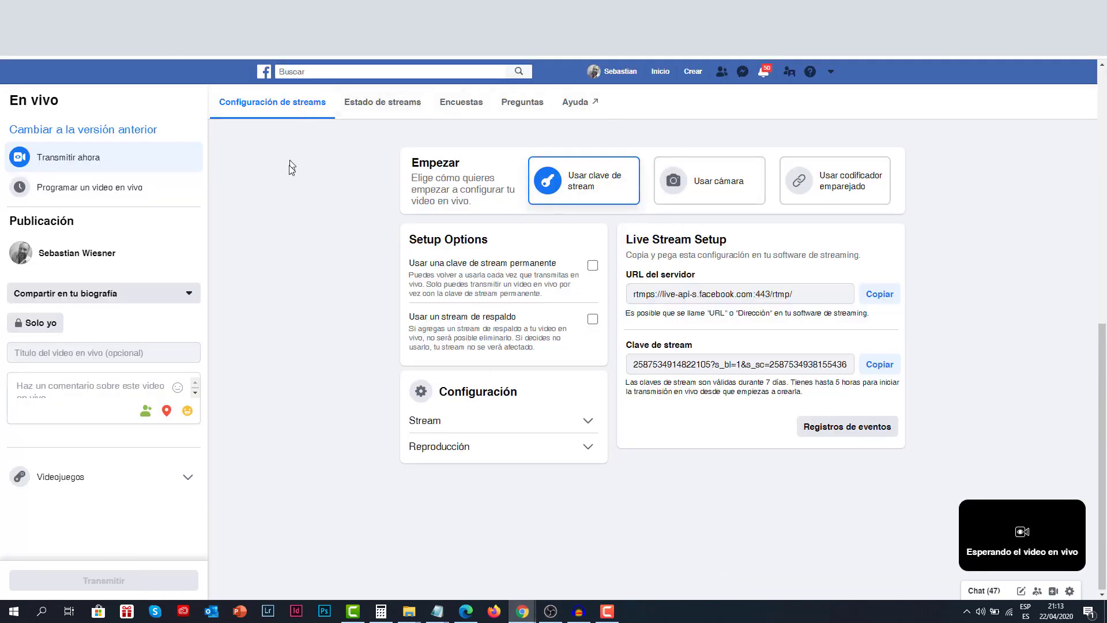
click(885, 366)
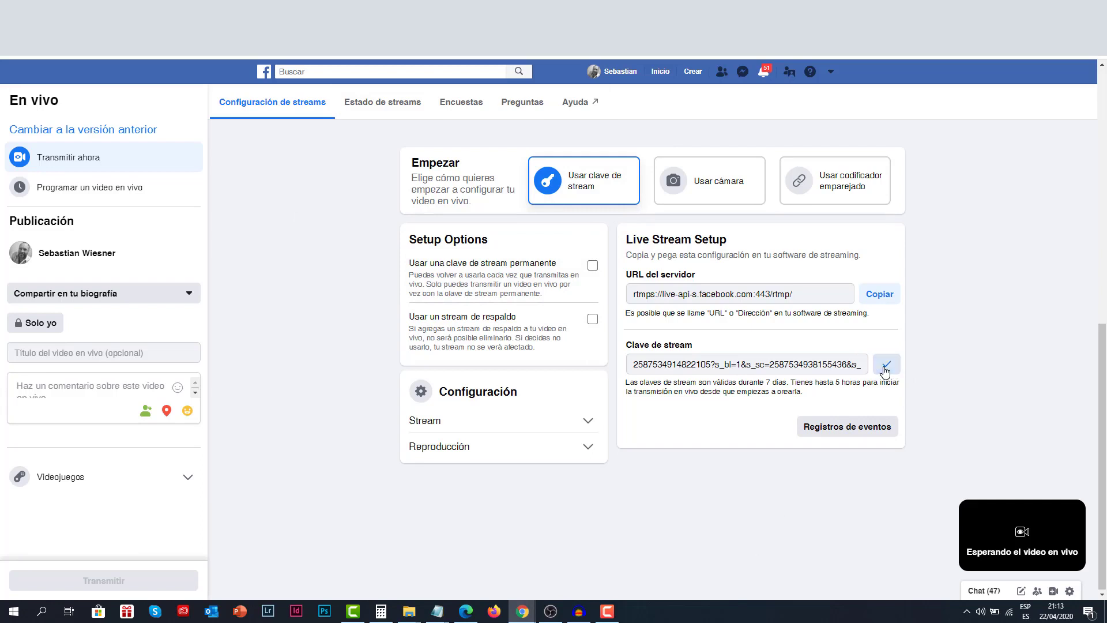
click(555, 614)
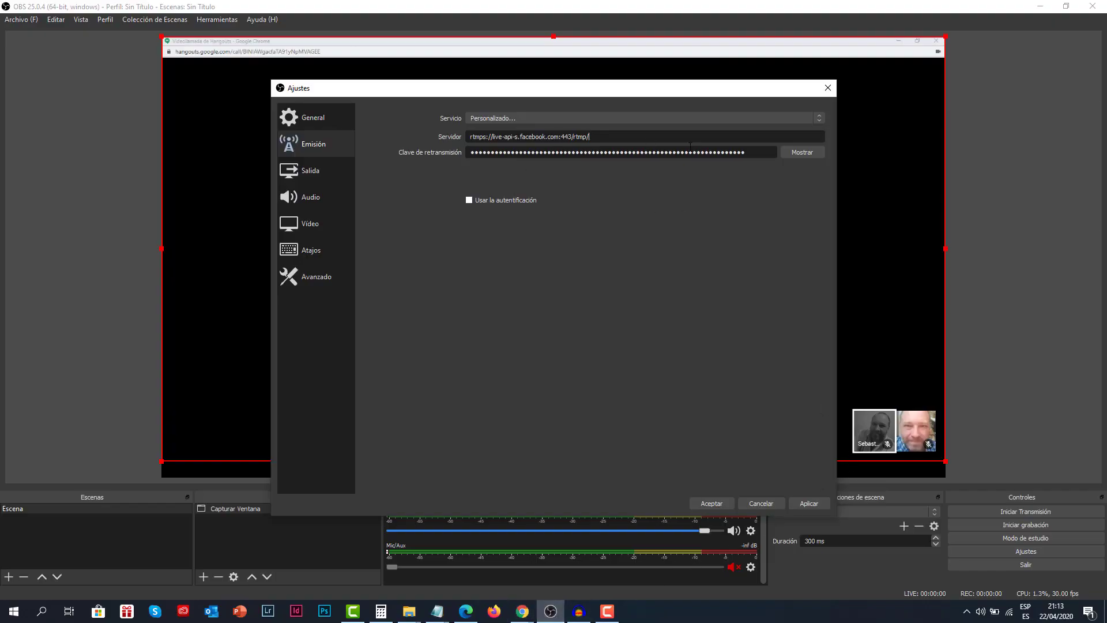
drag(749, 153, 398, 154)
key(ctrl+v)
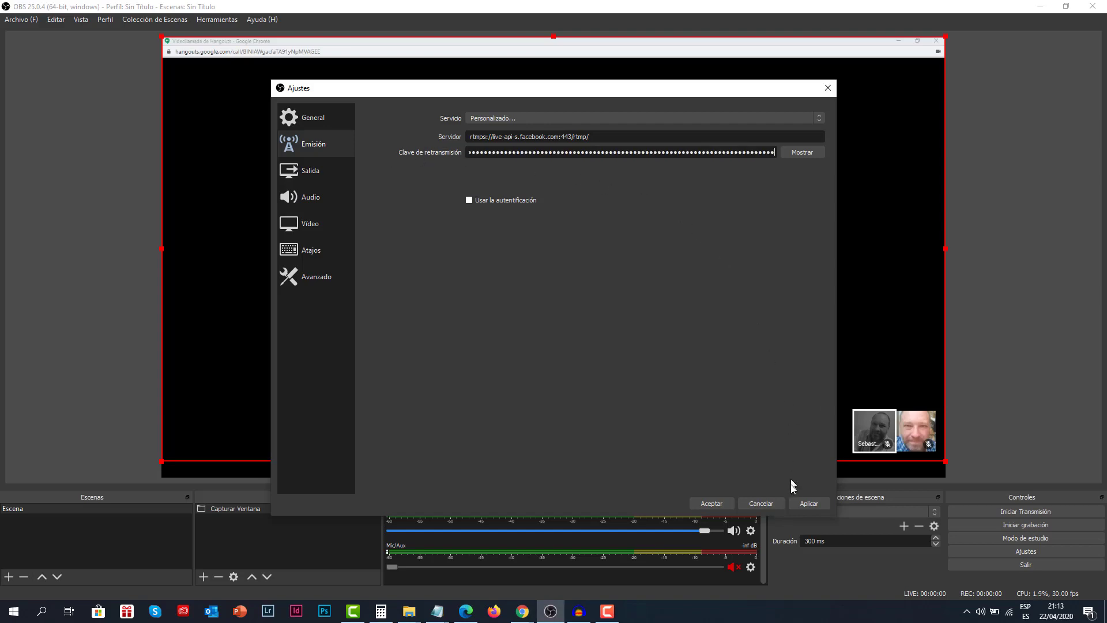
click(810, 505)
click(710, 503)
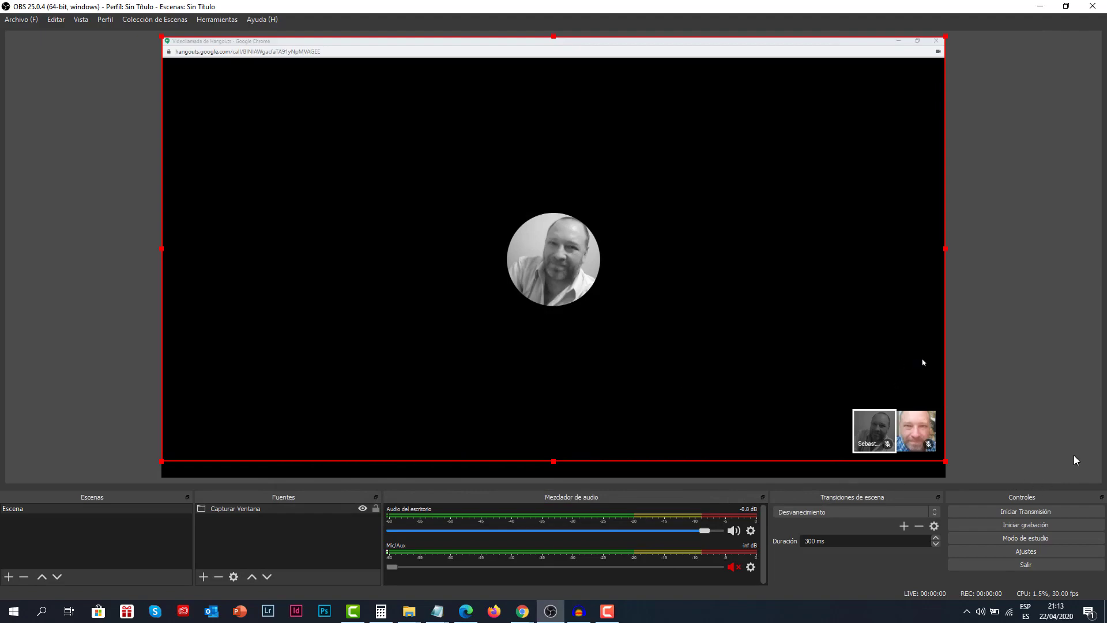
Step: Switch to Facebook's Live Producer and review the destinations where the live video can be shared
mouse_move(522, 611)
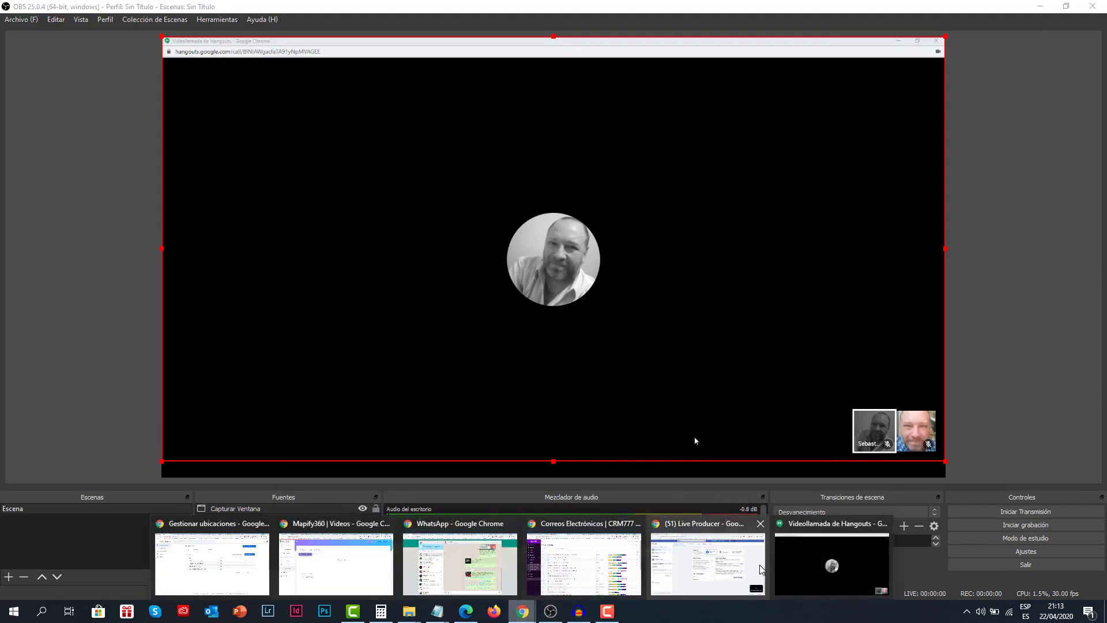
click(727, 571)
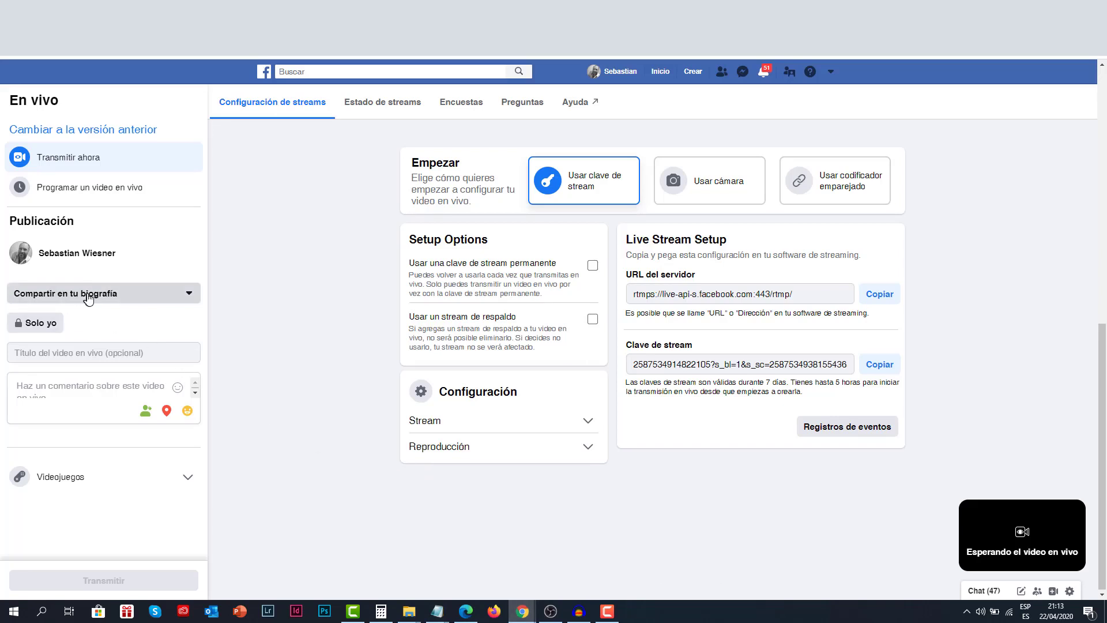
click(138, 295)
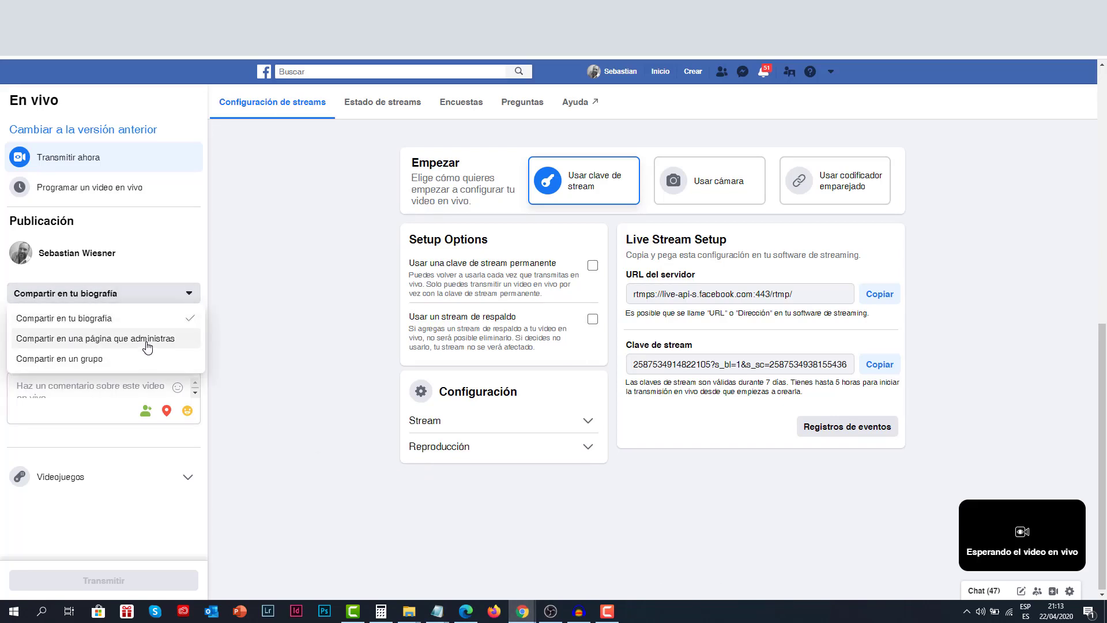
click(279, 301)
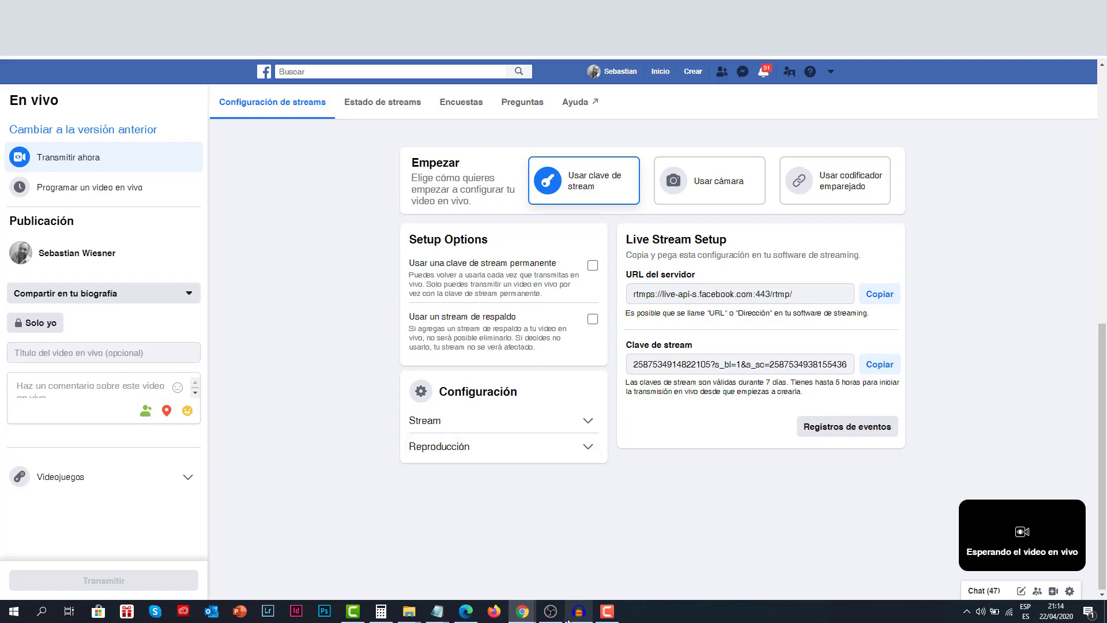
Step: Start the transmission in OBS, go live from Facebook's Live Producer and play the live preview
click(550, 611)
click(1027, 511)
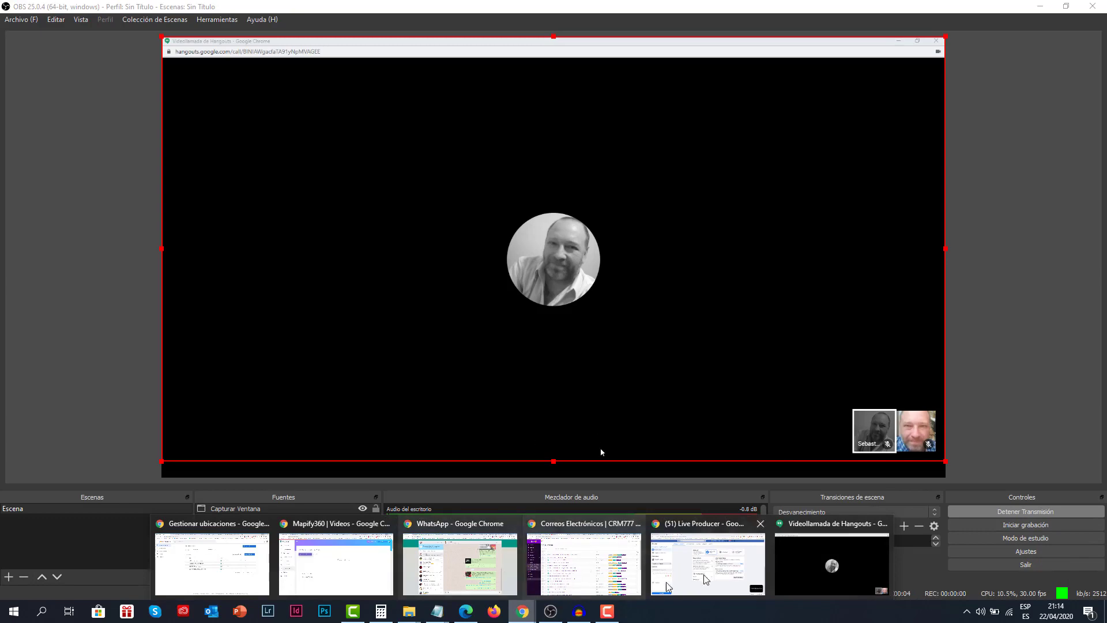
click(782, 572)
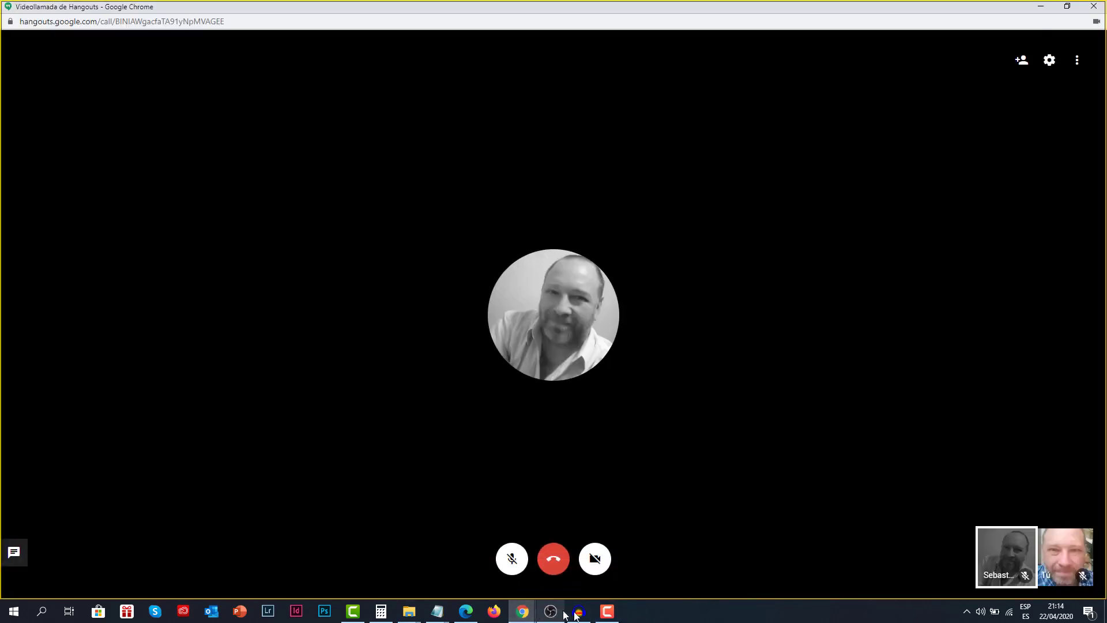
mouse_move(526, 612)
click(698, 577)
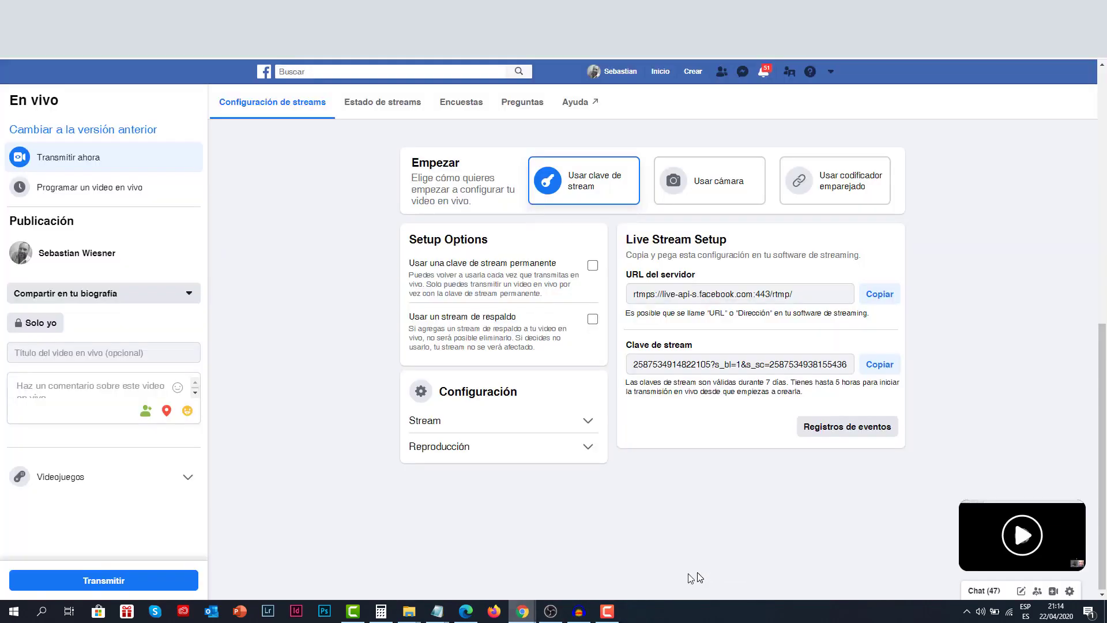
click(161, 584)
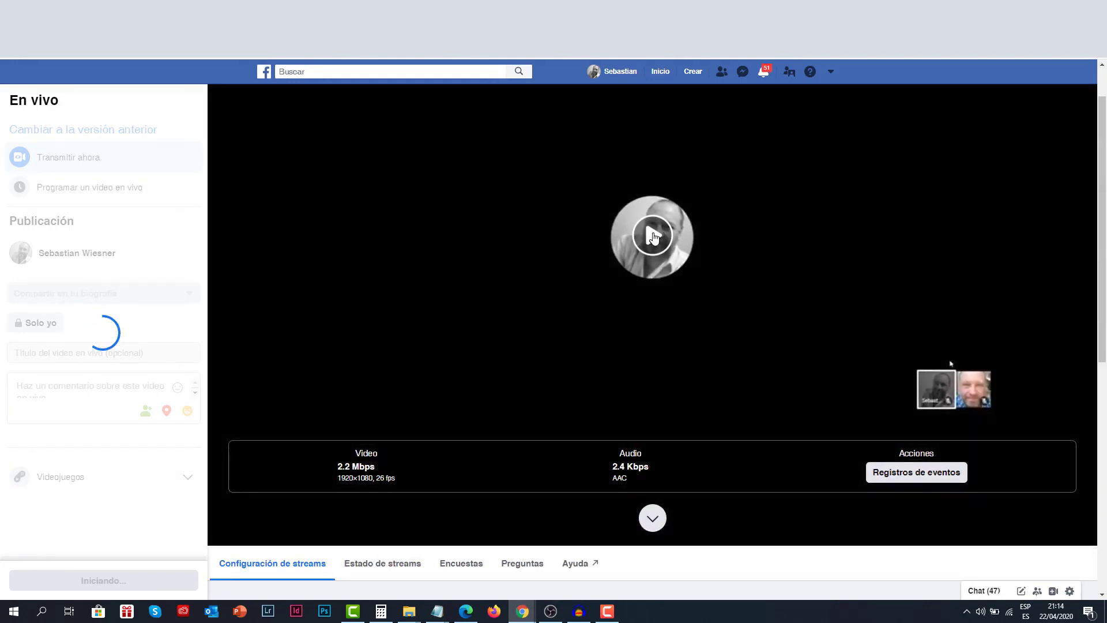
click(650, 235)
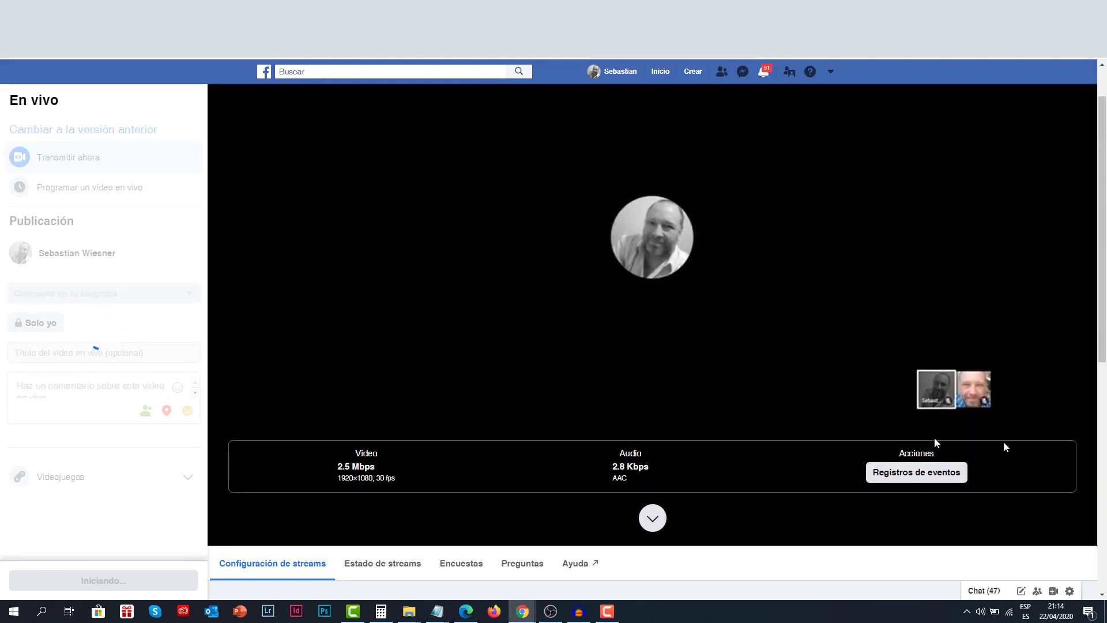
Step: Feature your own thumbnail in the Hangouts call's main view and check the change in OBS and Facebook's live preview
mouse_move(527, 617)
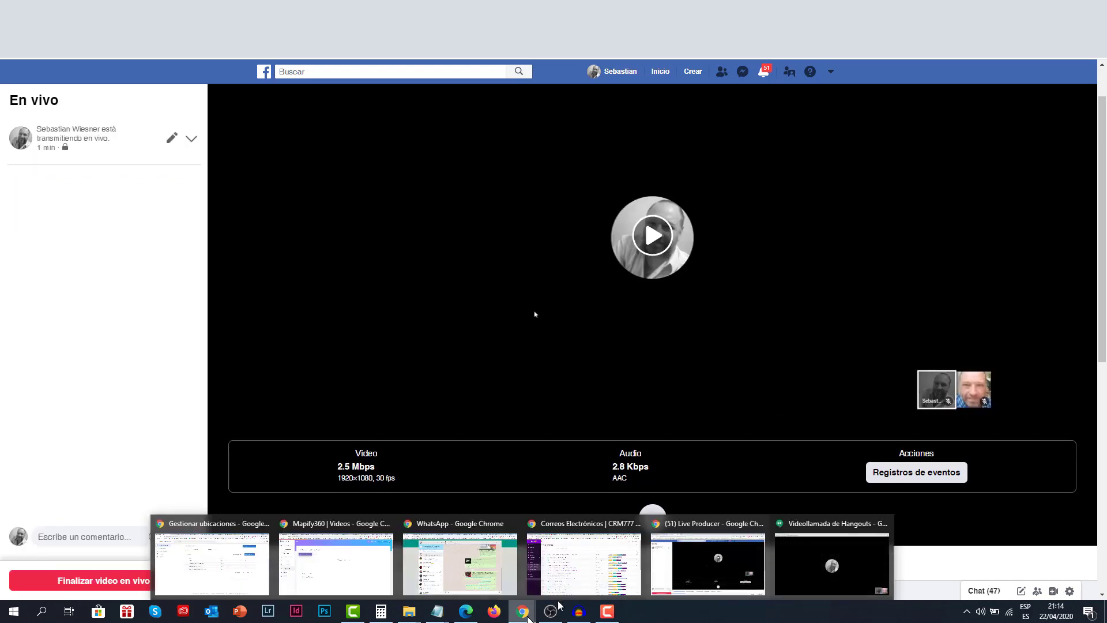
click(832, 562)
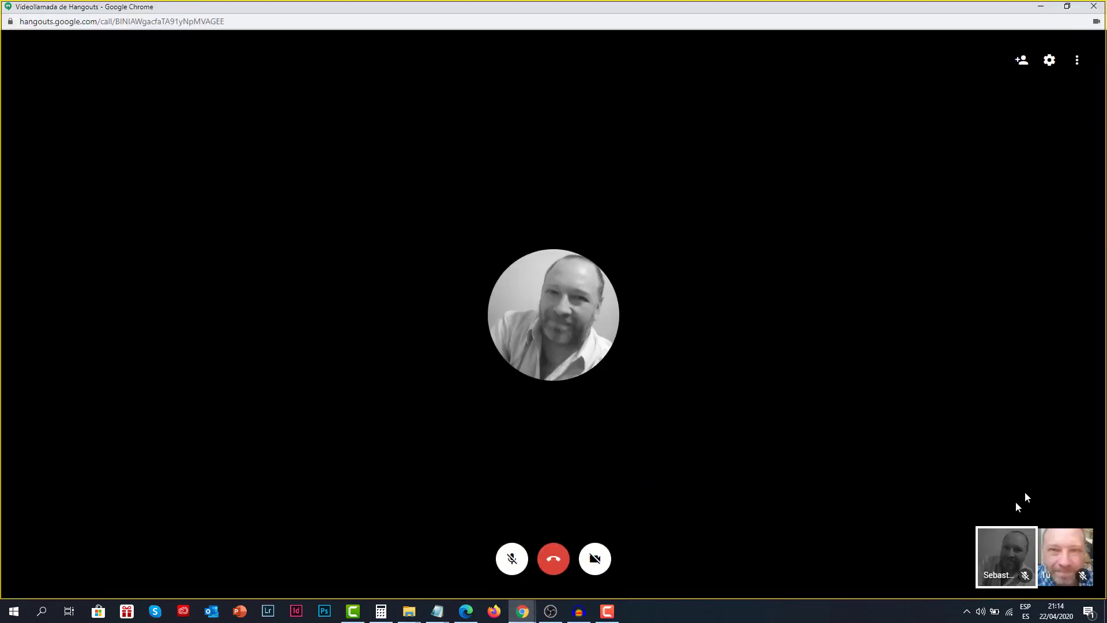
click(1062, 547)
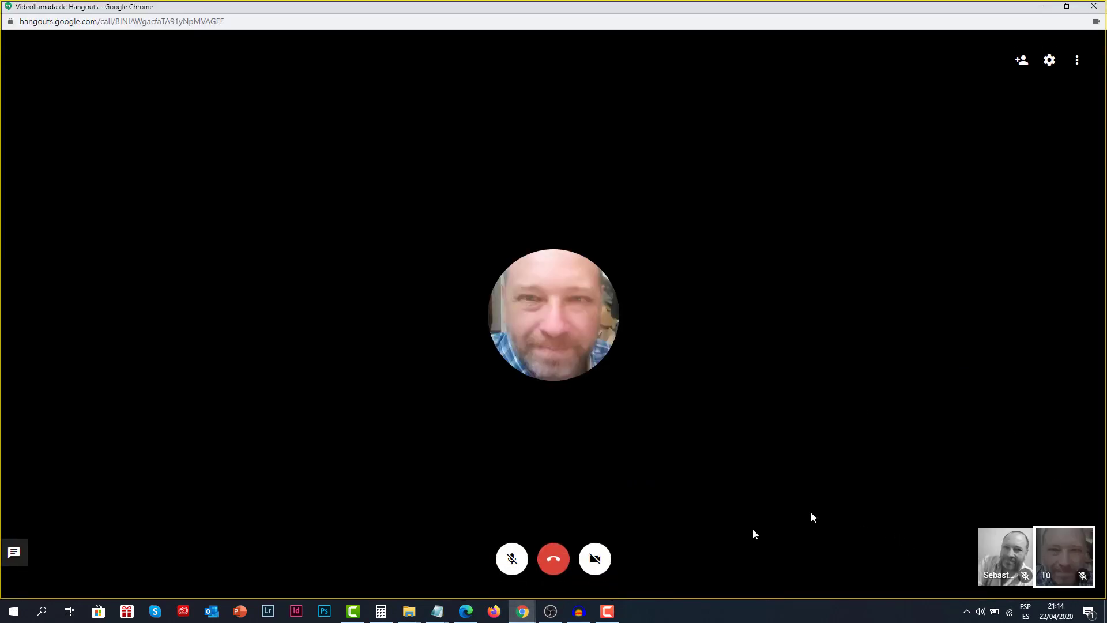
click(552, 612)
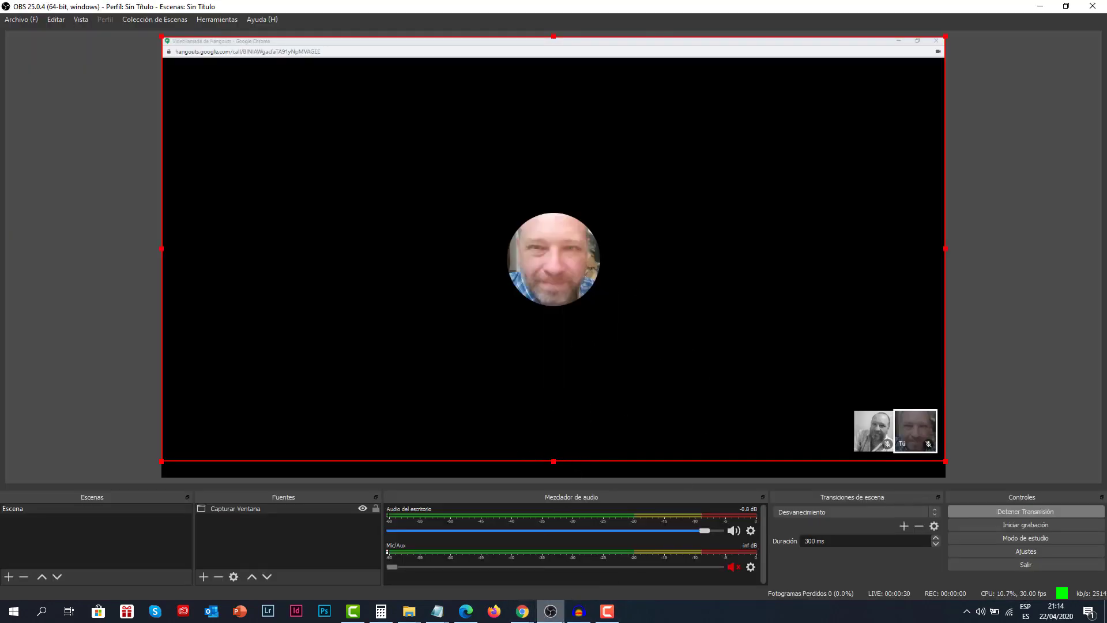
mouse_move(522, 611)
click(682, 581)
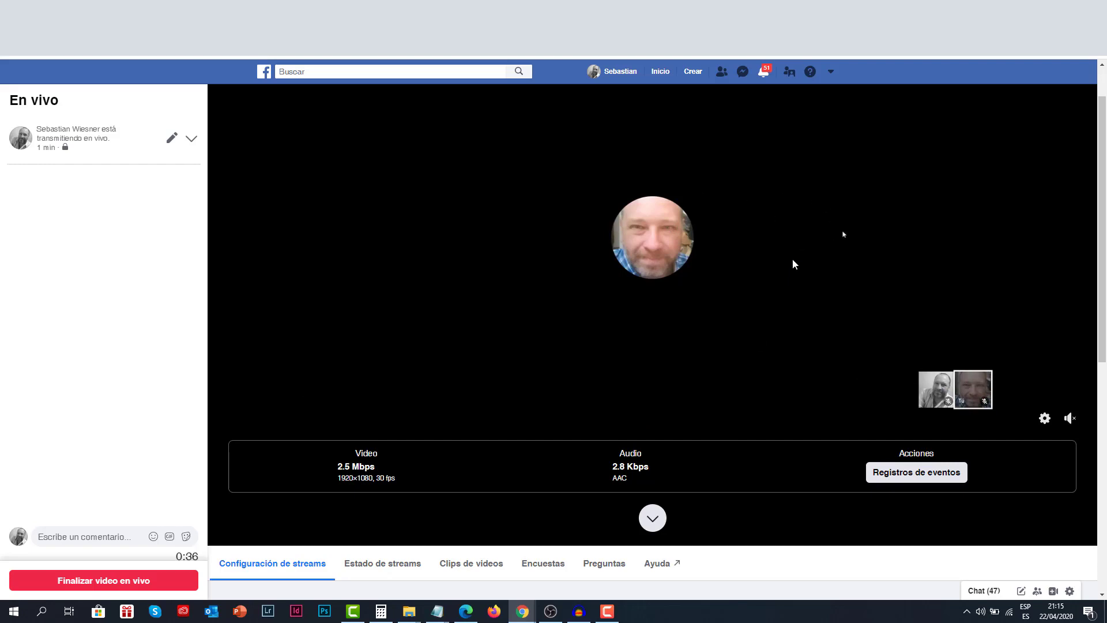
Step: End the live video on Facebook, accept the confirmation and open the published post
click(98, 585)
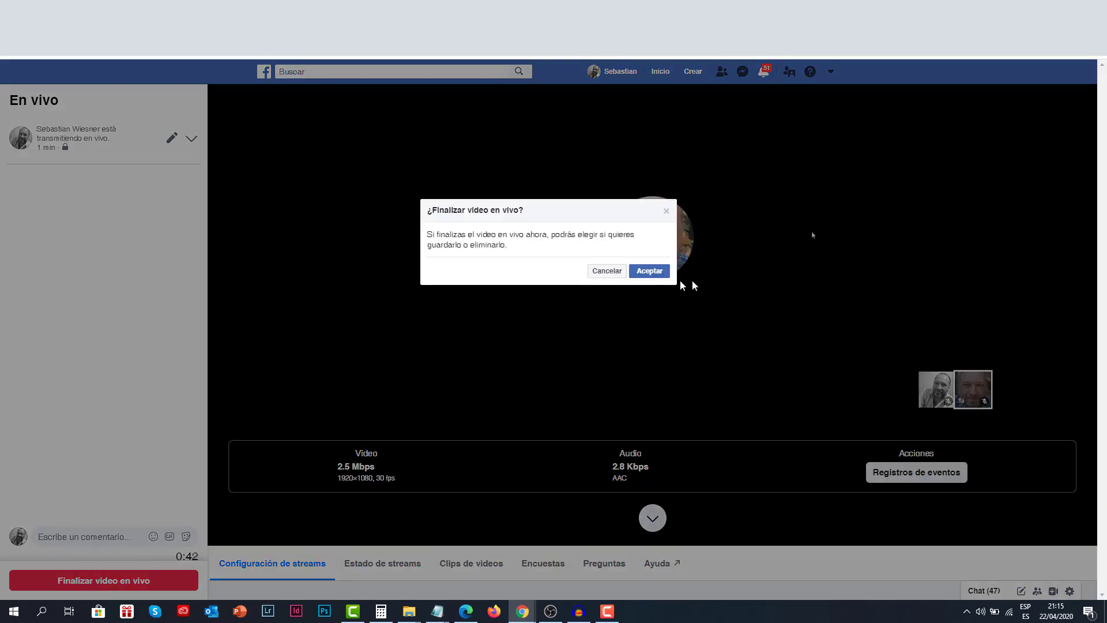
click(648, 270)
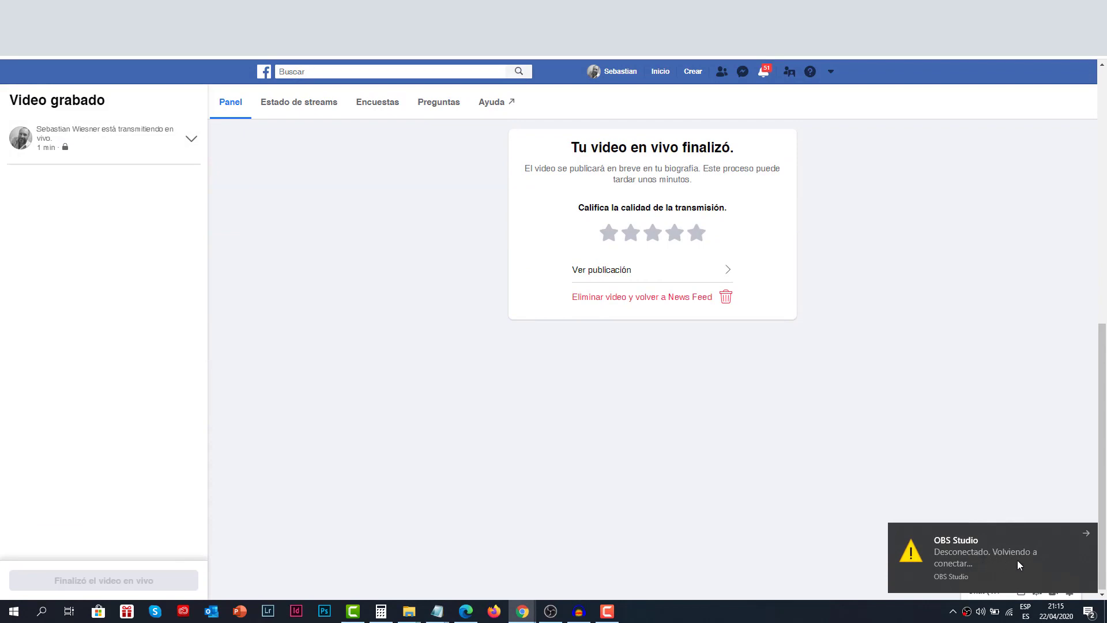
click(674, 233)
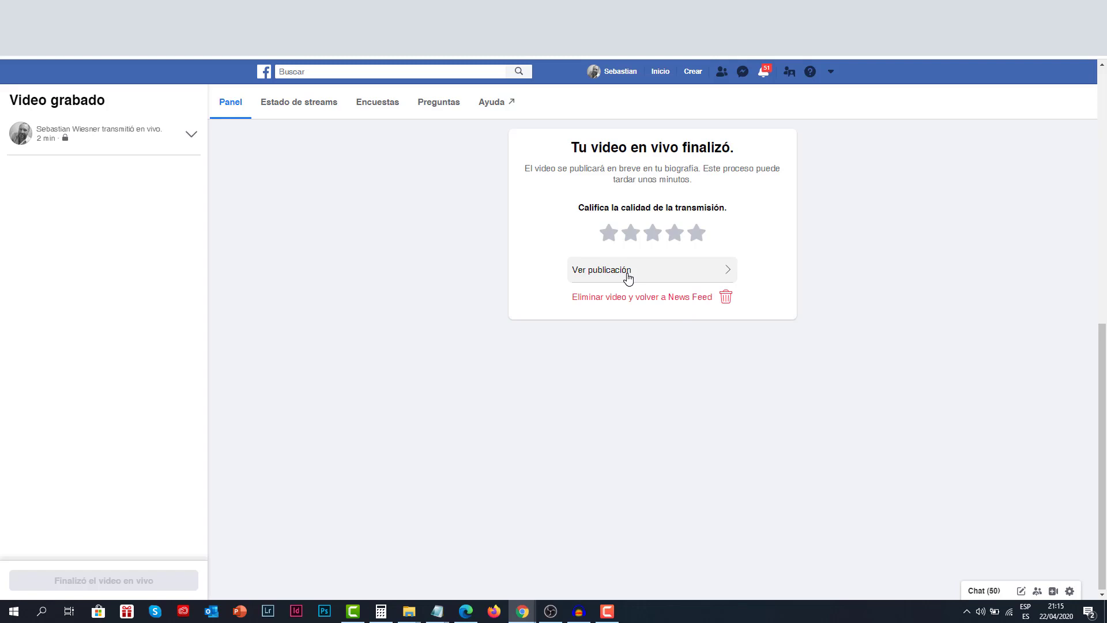
click(628, 277)
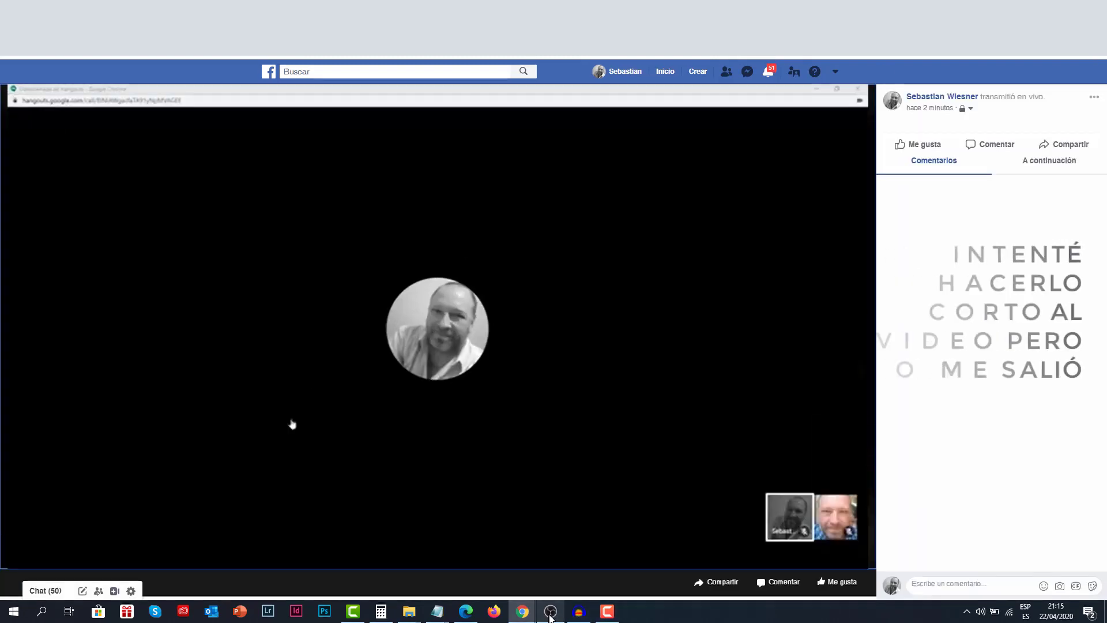
Step: Check the recording's playback controls on Facebook, switch to OBS and stop the transmission
mouse_move(550, 611)
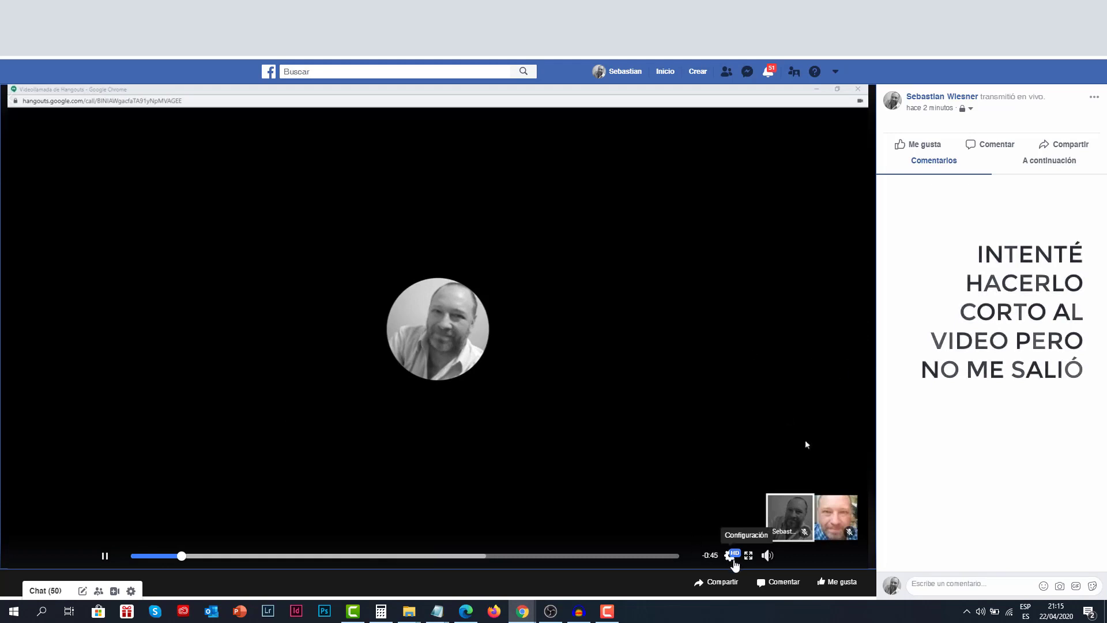
mouse_move(770, 557)
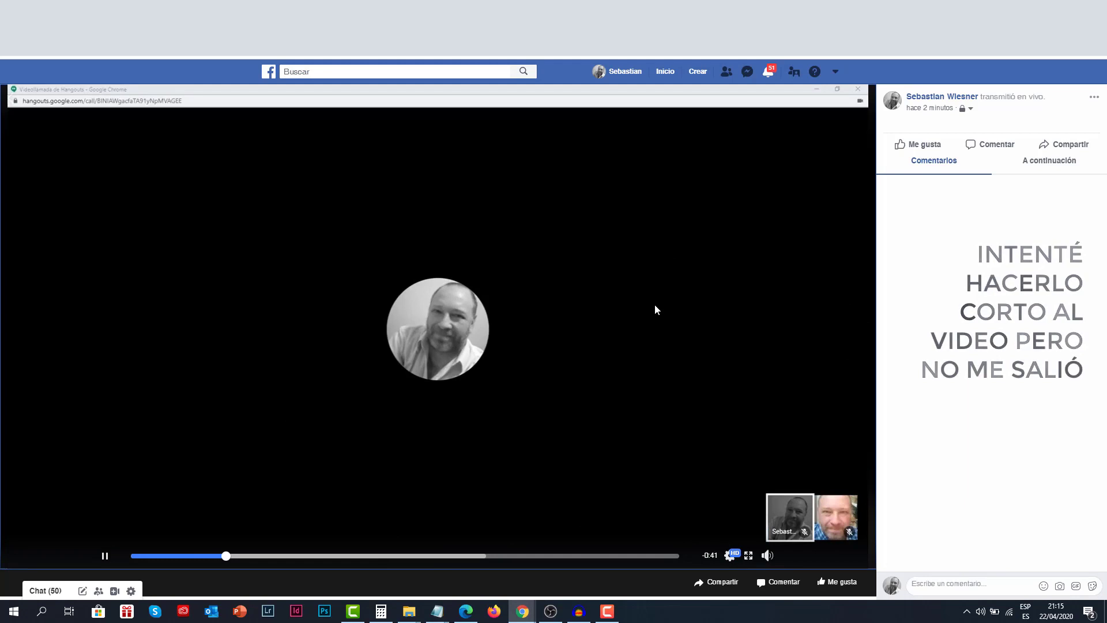
click(551, 611)
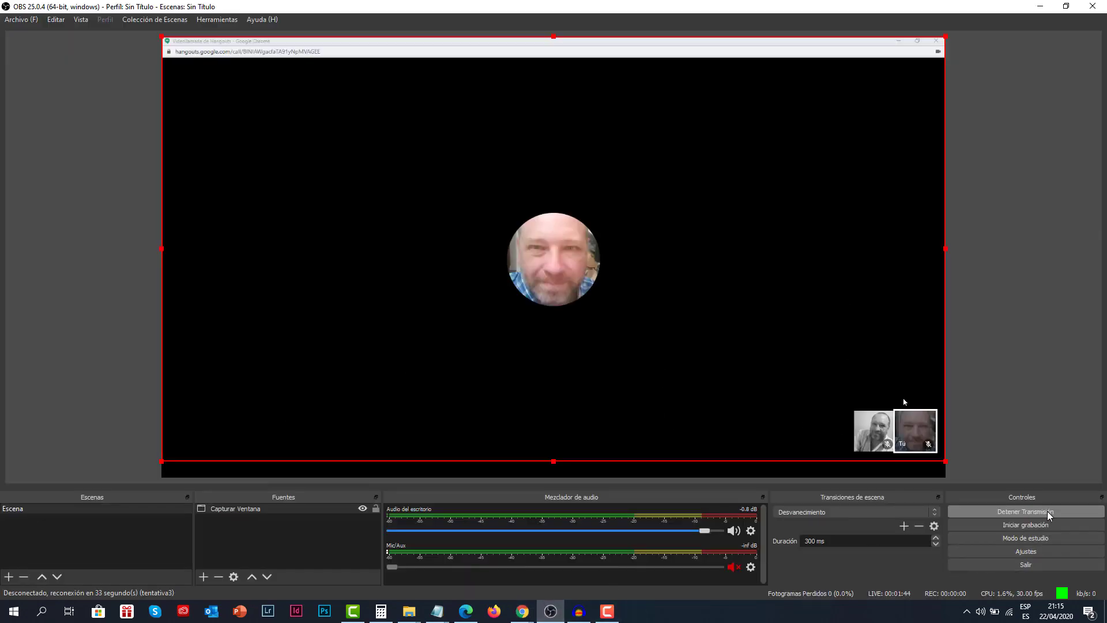
click(1045, 515)
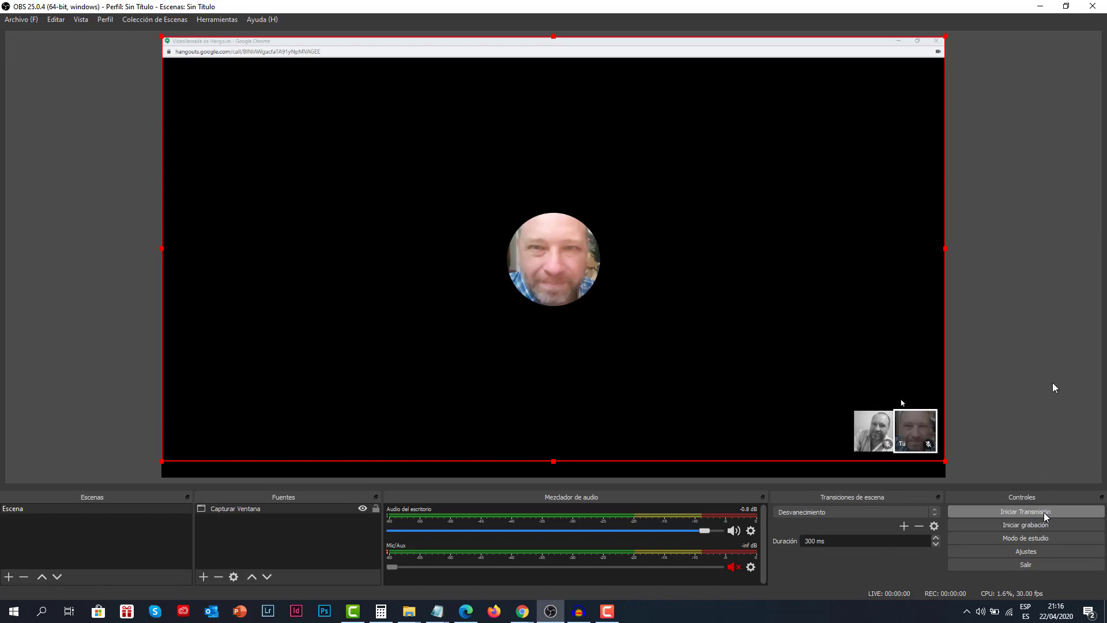